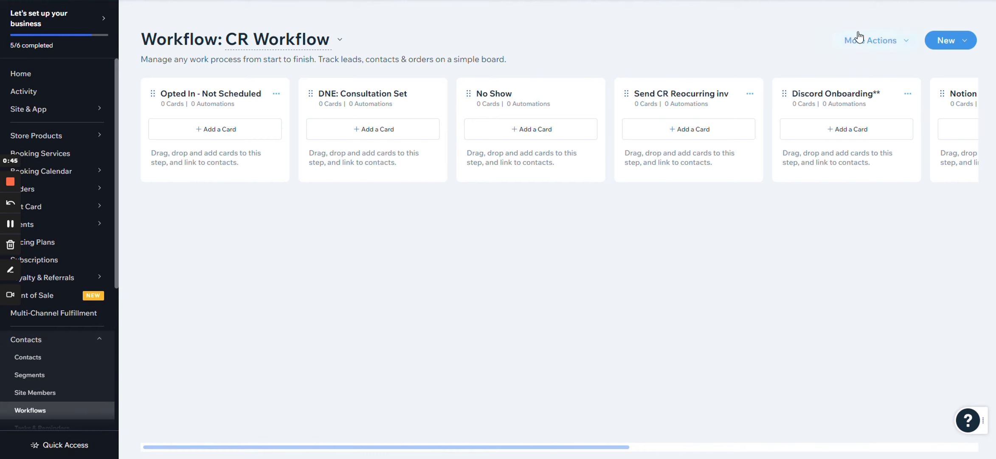
# Check the CR Workflow board's More Actions options, then bring up the New dropdown
pyautogui.click(871, 42)
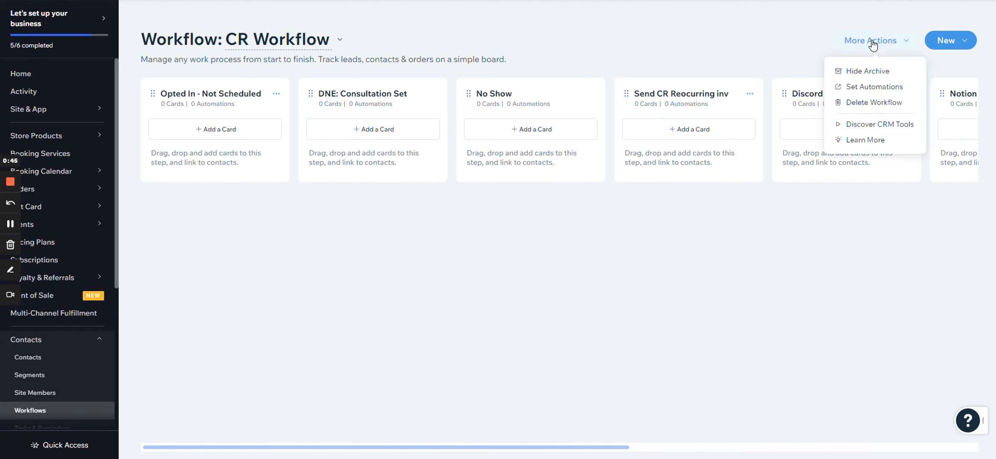
pyautogui.click(946, 40)
# Create a new workflow from the Sales Leads template
pyautogui.click(929, 138)
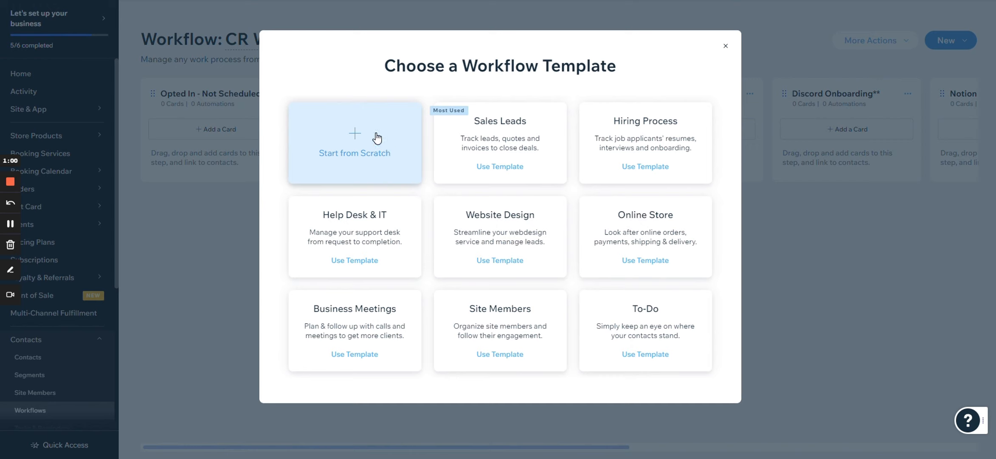
pyautogui.click(504, 144)
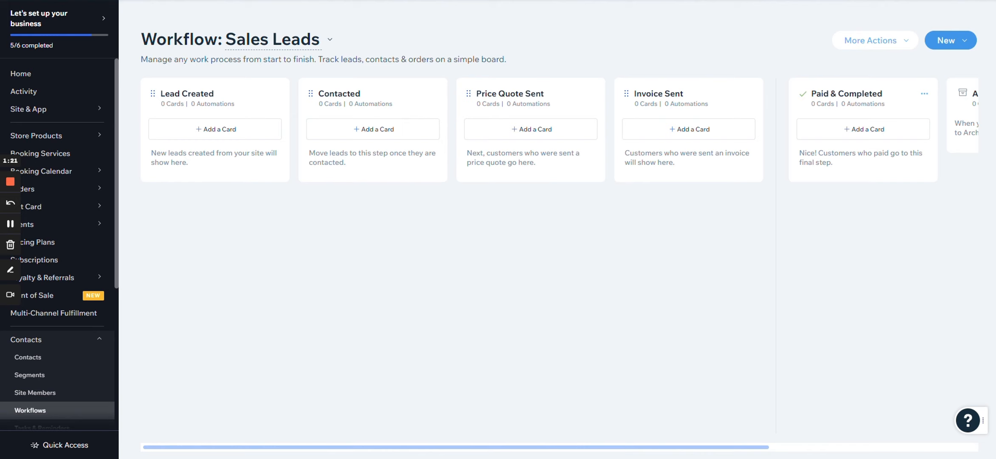
# Add and save a Lead Created card linked to the contact found by name search
pyautogui.click(206, 128)
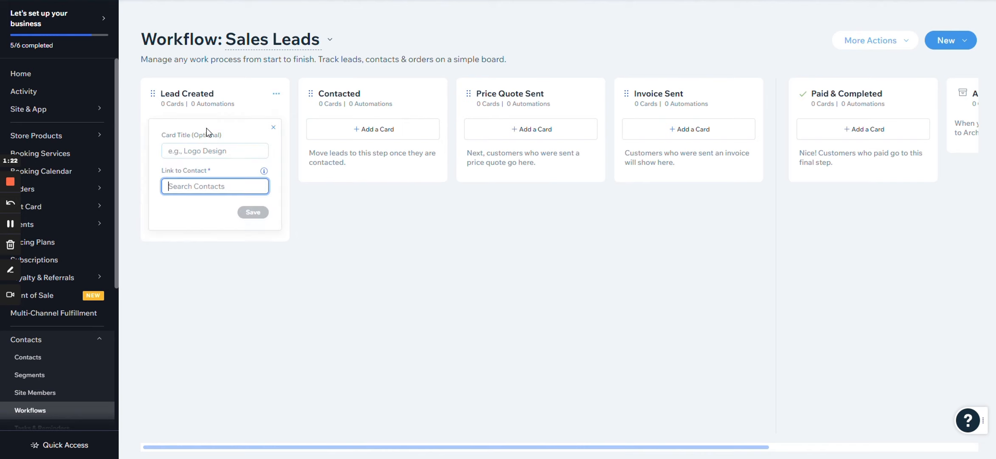
pyautogui.write('diamond')
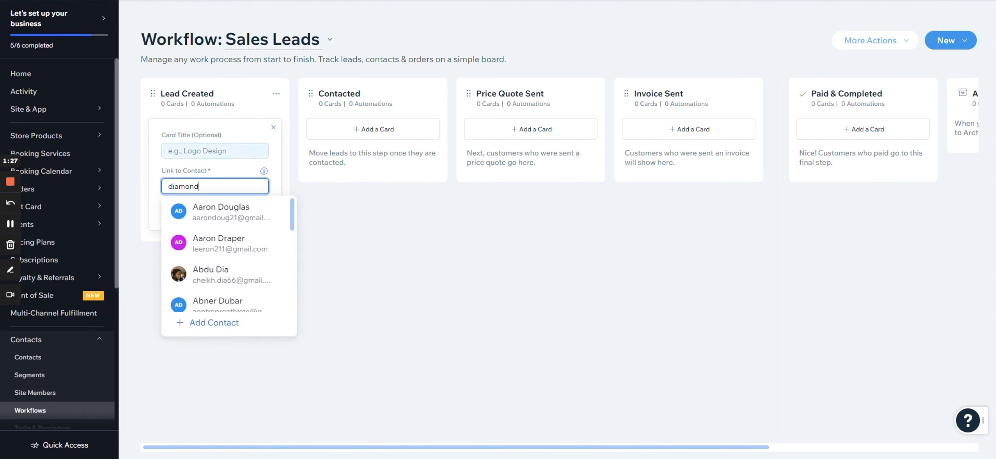
pyautogui.scroll(-10, 226, 244)
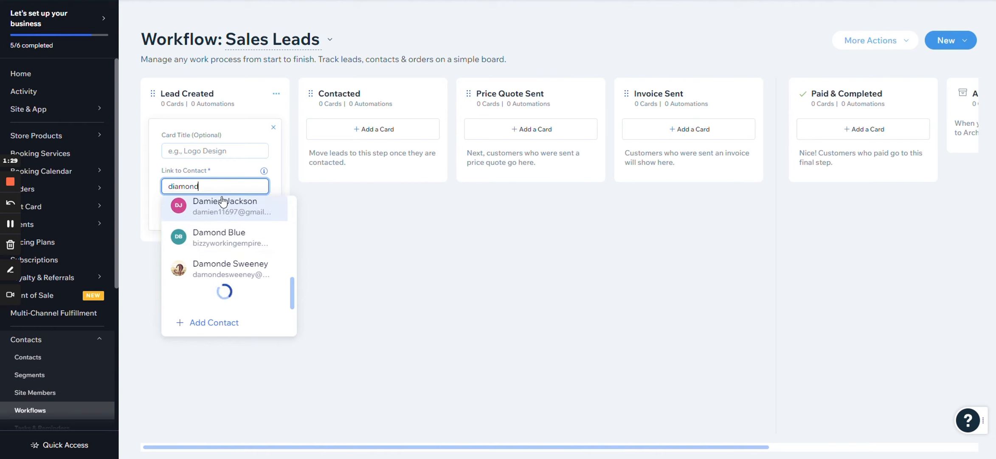
pyautogui.write('clay')
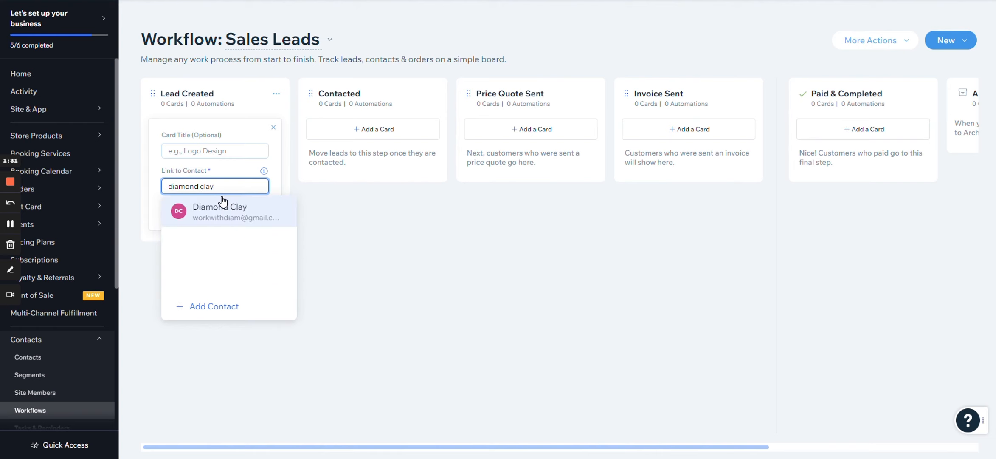
pyautogui.click(223, 200)
pyautogui.click(251, 213)
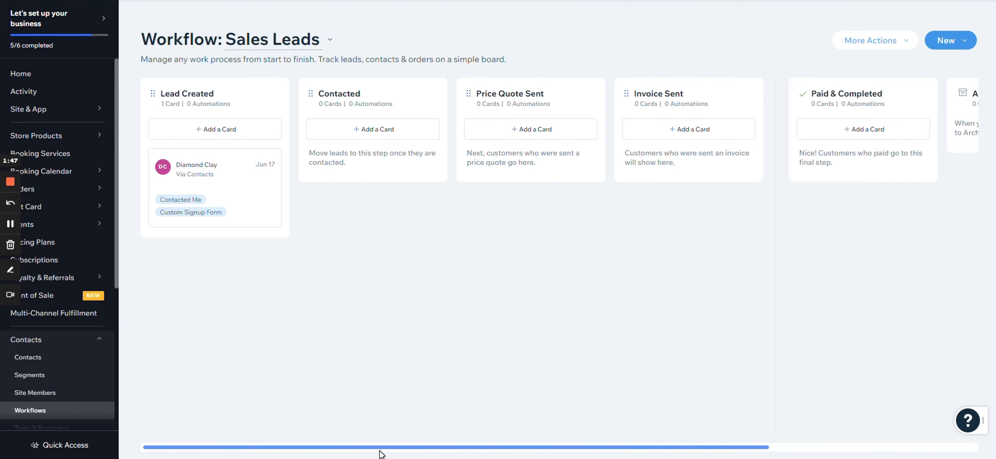
# Drag the contact's card through Contacted and Paid & Completed and back, then show its actions menu
pyautogui.moveTo(213, 212); pyautogui.dragTo(374, 182)
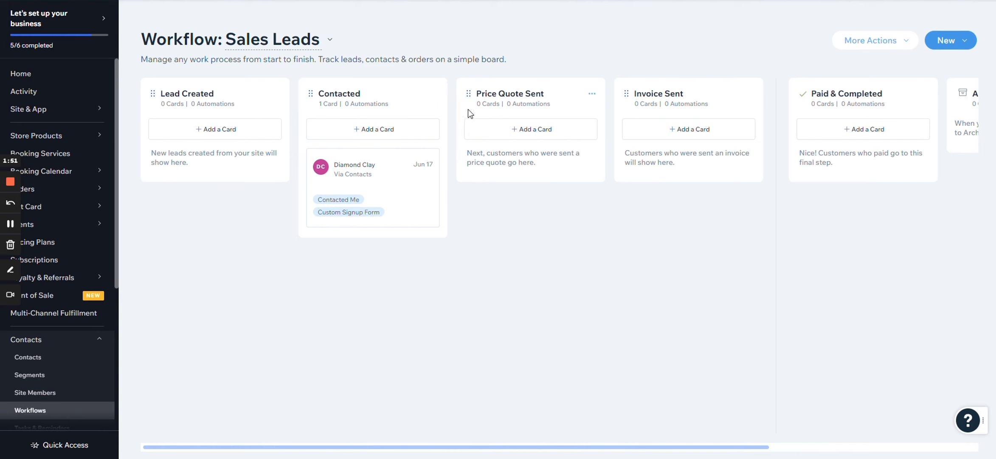
pyautogui.moveTo(382, 186); pyautogui.dragTo(773, 201)
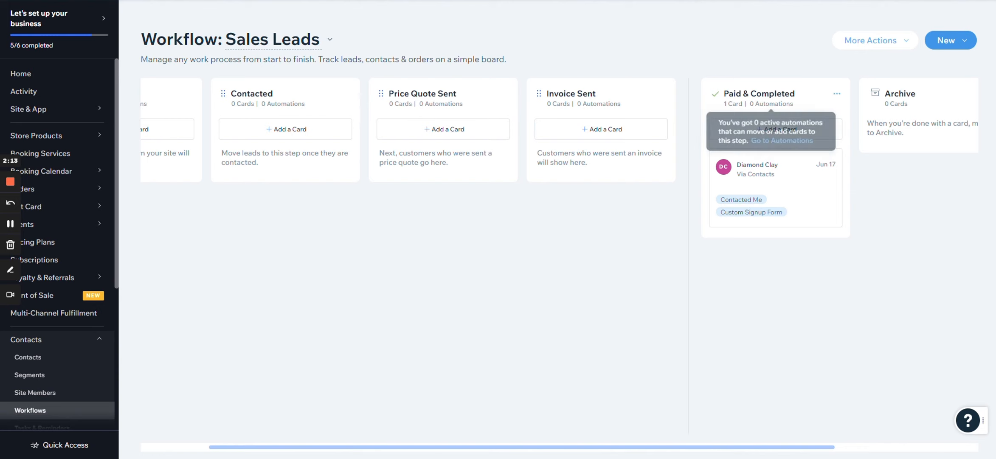
pyautogui.moveTo(753, 204); pyautogui.dragTo(197, 169)
pyautogui.click(263, 167)
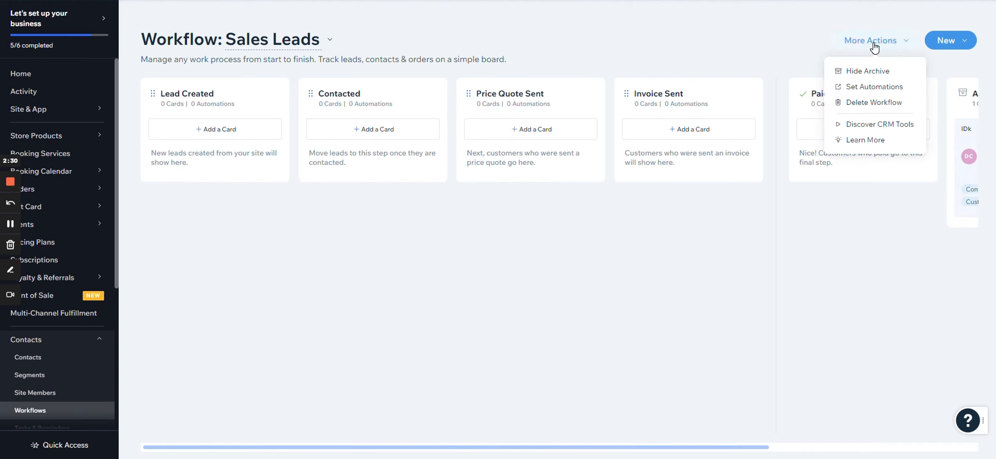
# Delete the Sales Leads workflow, confirming the deletion
pyautogui.click(863, 103)
pyautogui.click(621, 258)
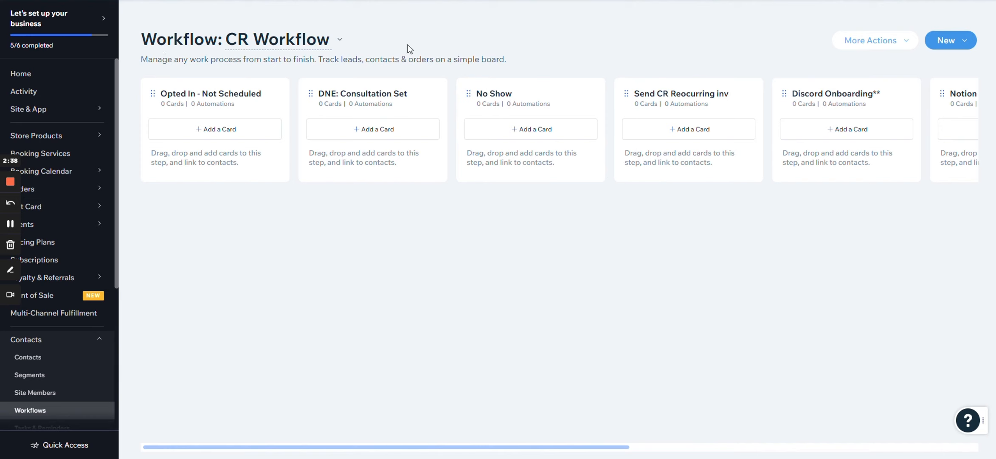
pyautogui.moveTo(688, 104)
# Switch to Repair Leads and drag the top Not Scheduled card below the other one
pyautogui.click(16, 230)
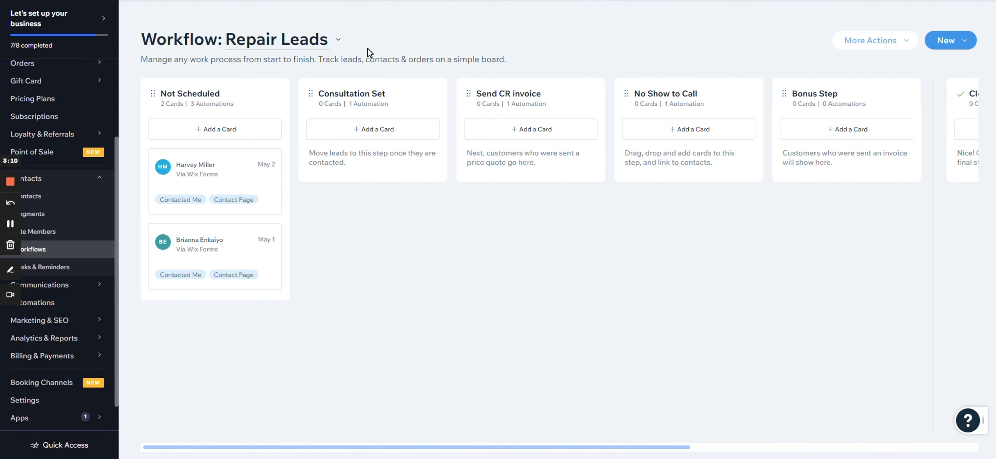
pyautogui.moveTo(225, 105)
pyautogui.moveTo(211, 165); pyautogui.dragTo(392, 152)
pyautogui.moveTo(363, 242); pyautogui.dragTo(216, 216)
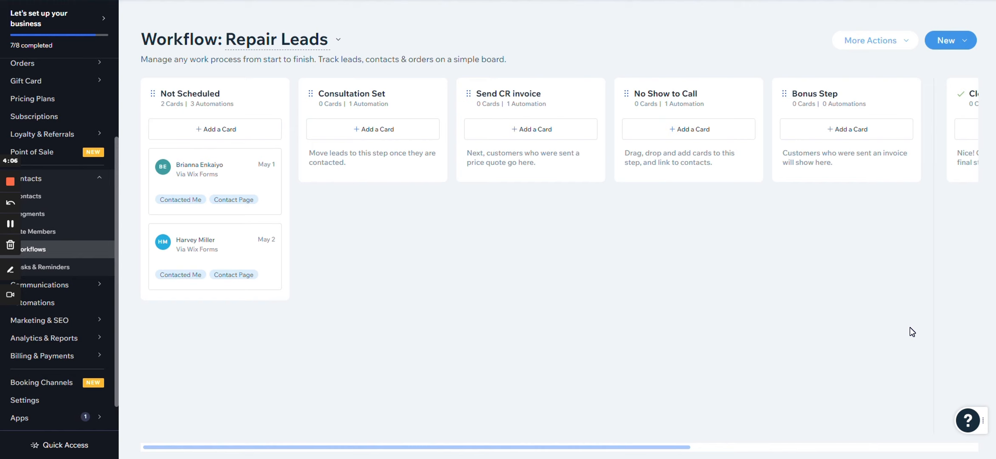
pyautogui.moveTo(526, 104)
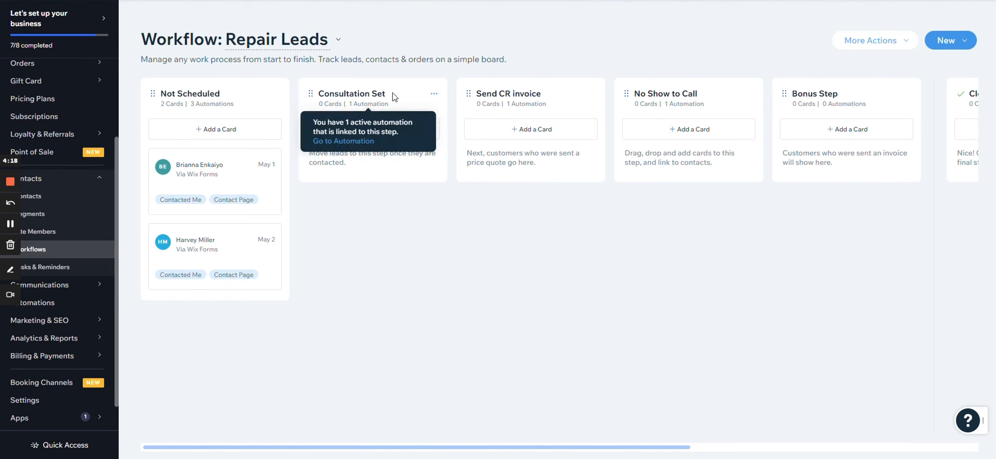
pyautogui.moveTo(368, 104)
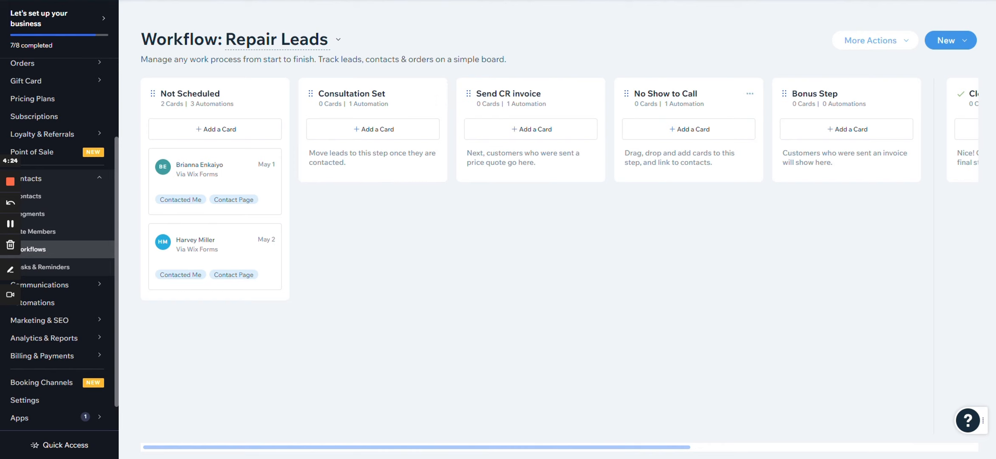
pyautogui.moveTo(684, 104)
pyautogui.moveTo(636, 446); pyautogui.dragTo(864, 439)
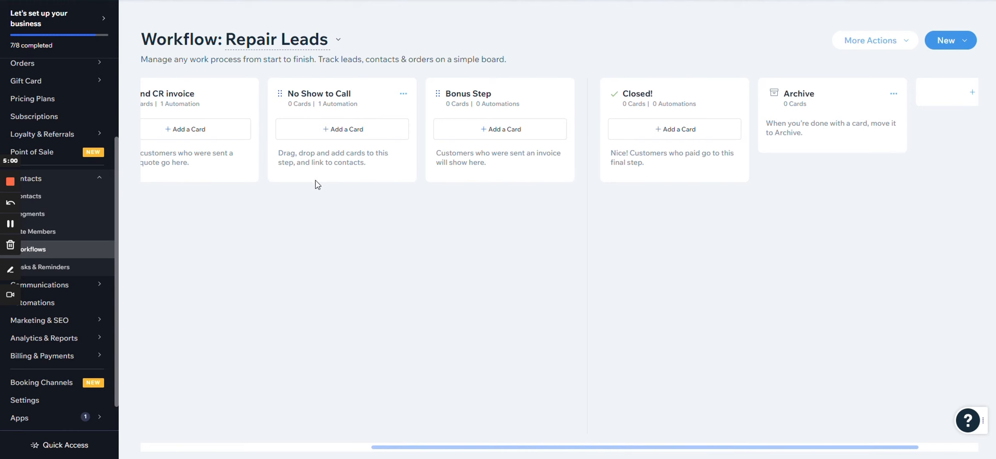
pyautogui.moveTo(422, 453); pyautogui.dragTo(161, 456)
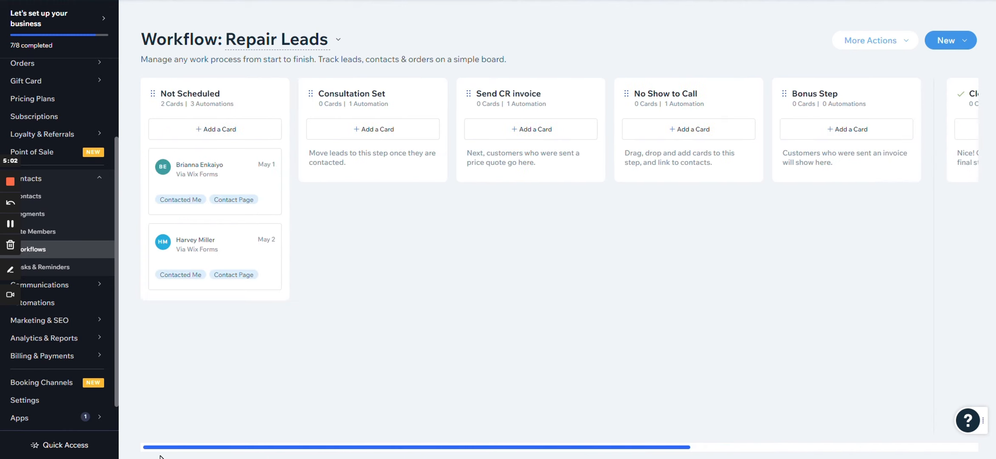
pyautogui.click(10, 223)
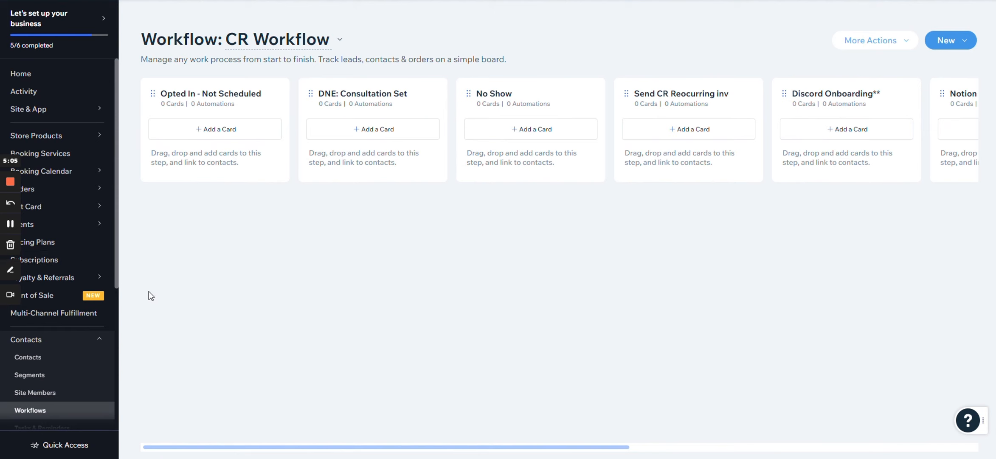
# Go to Automations from the sidebar and start a new automation
pyautogui.scroll(-5, 102, 276)
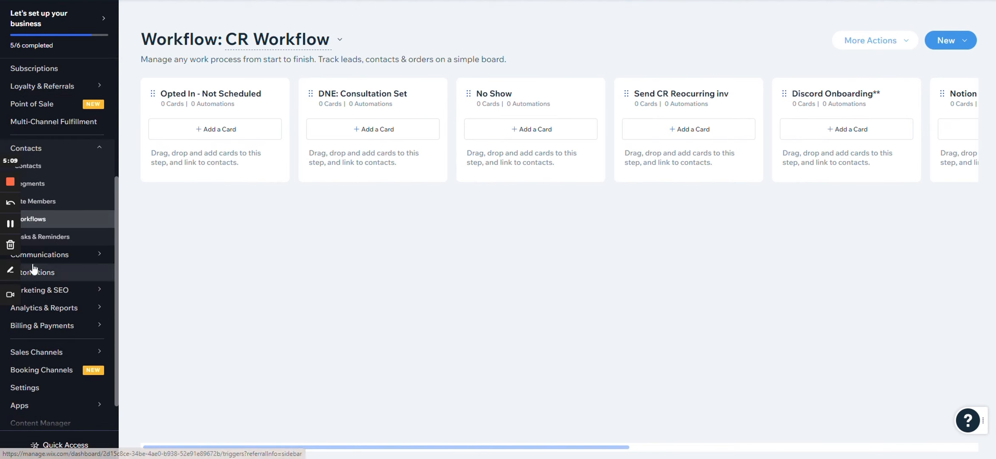
pyautogui.scroll(-1, 67, 234)
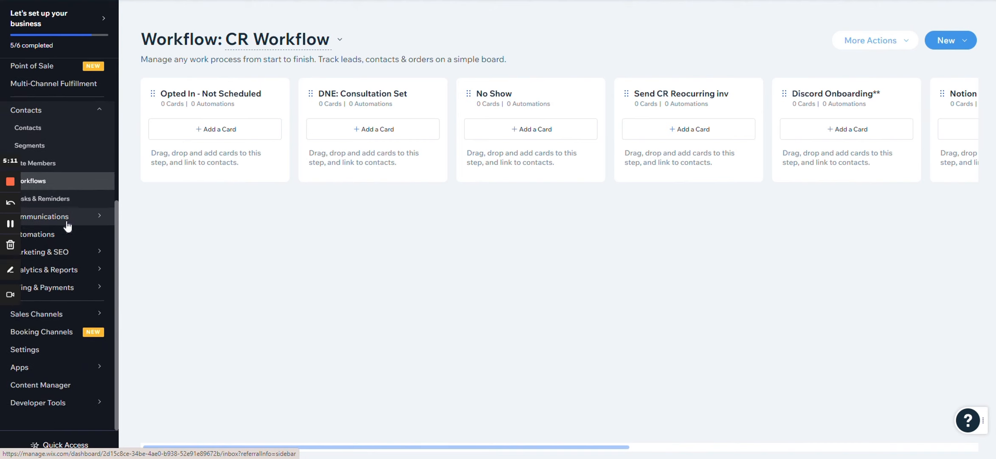
pyautogui.moveTo(67, 225)
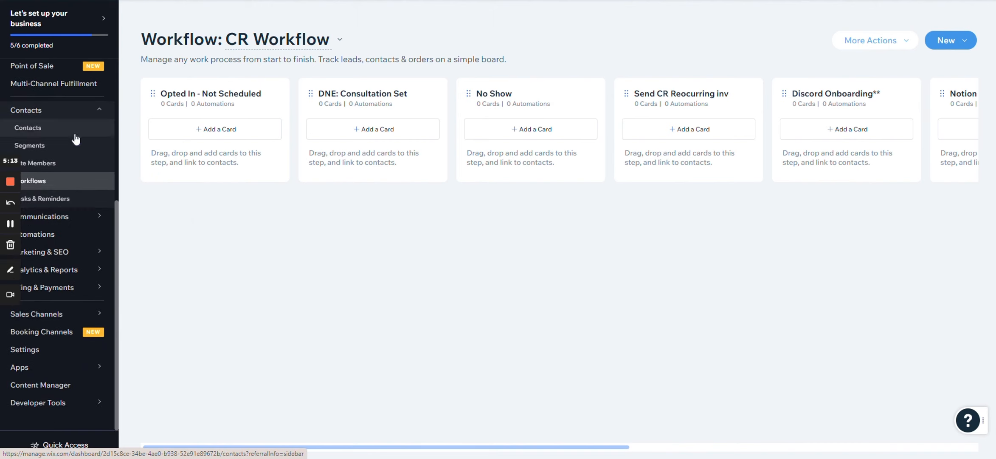
pyautogui.scroll(5, 65, 178)
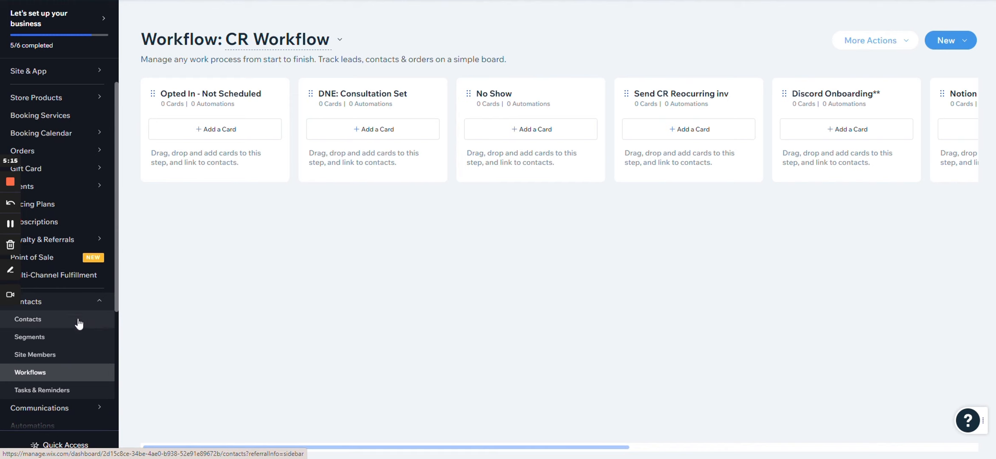
pyautogui.click(99, 304)
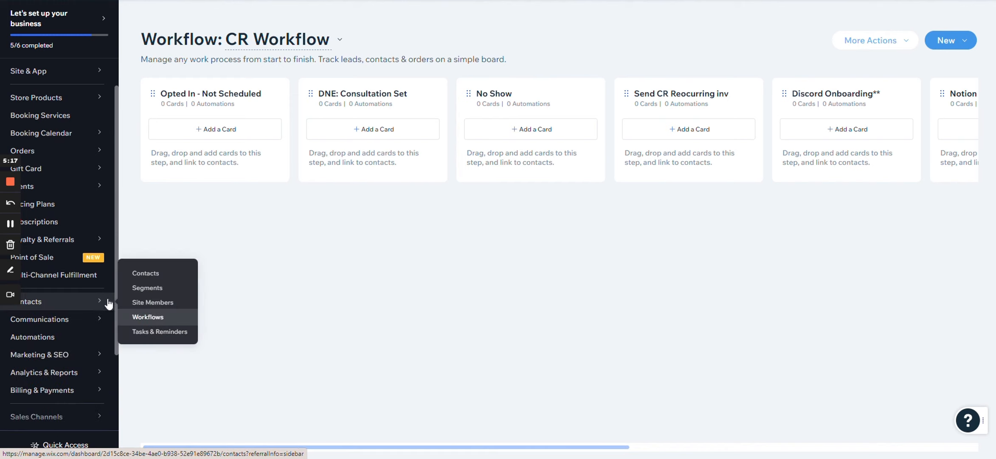
pyautogui.click(46, 340)
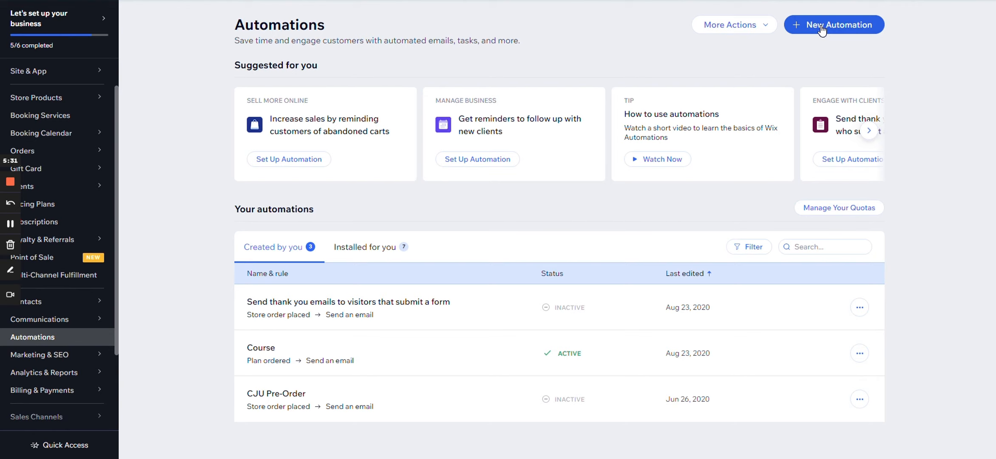
pyautogui.click(821, 27)
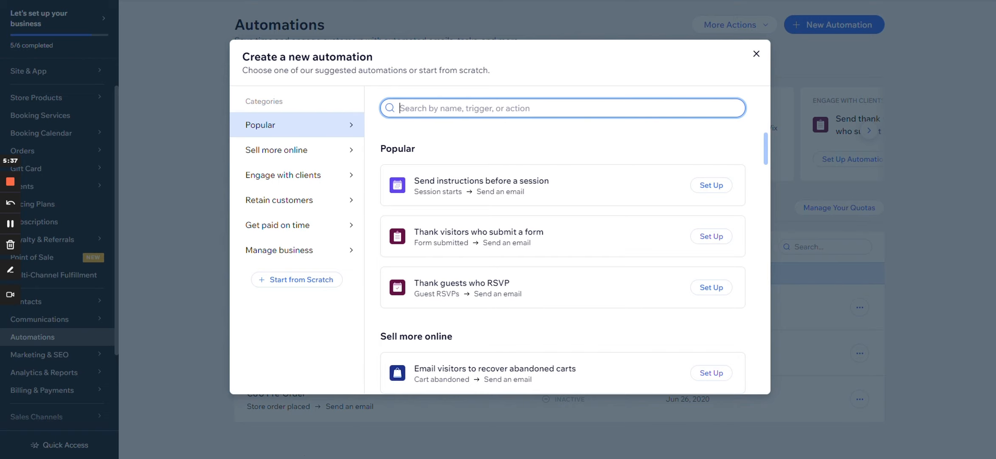
# Browse the automation template categories and choose Start from Scratch
pyautogui.scroll(-10, 579, 266)
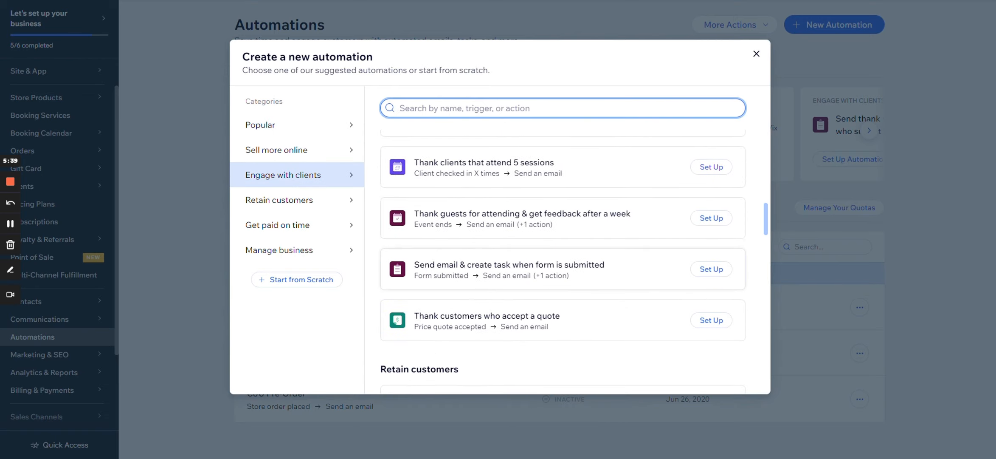
pyautogui.scroll(-8, 577, 267)
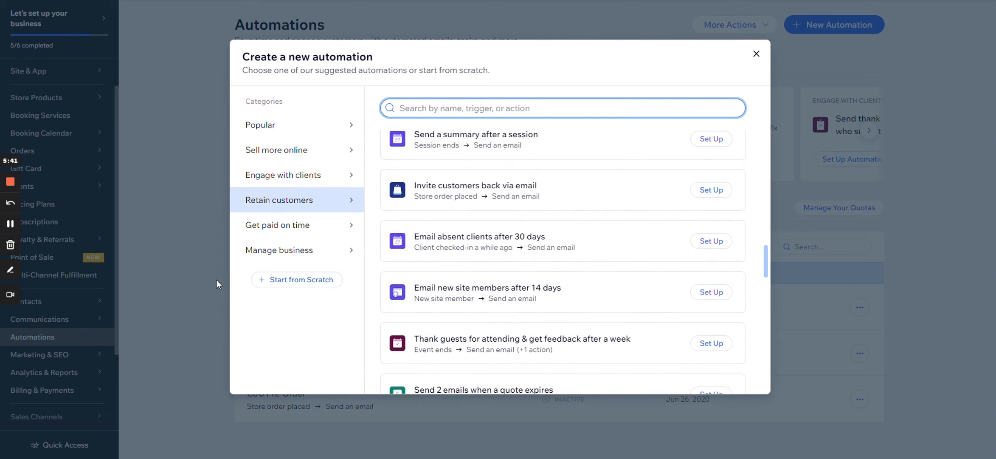
pyautogui.click(278, 279)
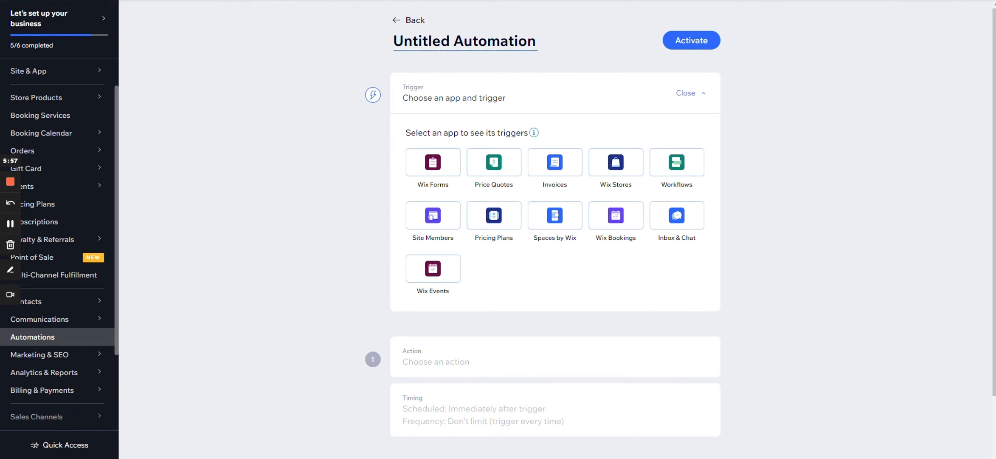
# Rename the untitled automation to 'Email Optin; No Call Scheduled', fixing typos along the way
pyautogui.moveTo(394, 39); pyautogui.dragTo(537, 41)
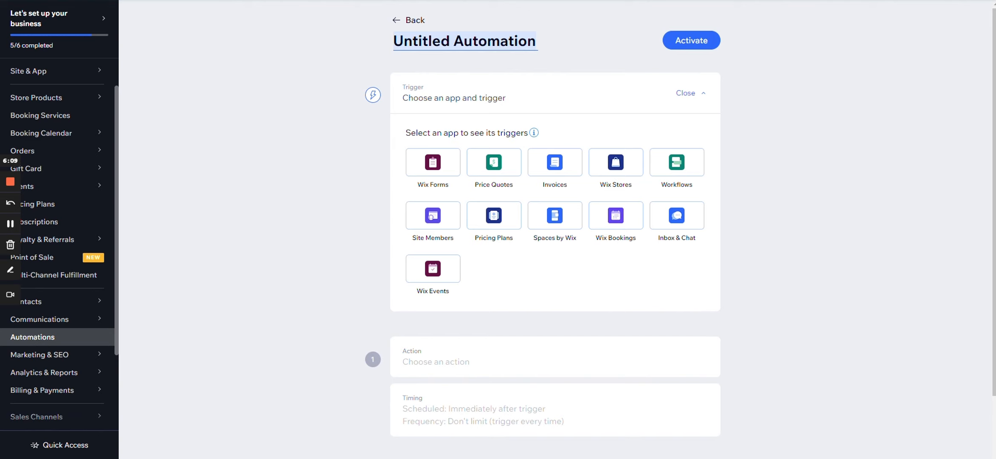
pyautogui.write('Call')
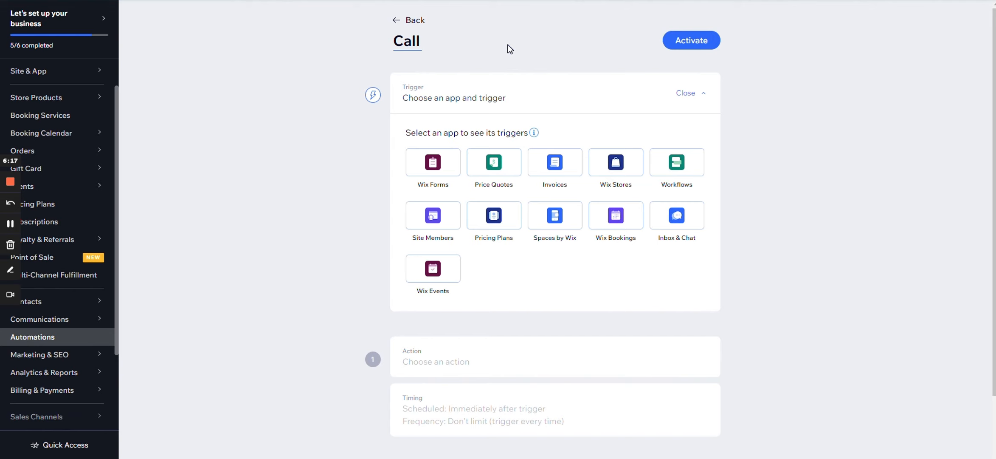
pyautogui.press('BackSpace')
pyautogui.press('BackSpace')
pyautogui.press('BackSpace')
pyautogui.press('BackSpace')
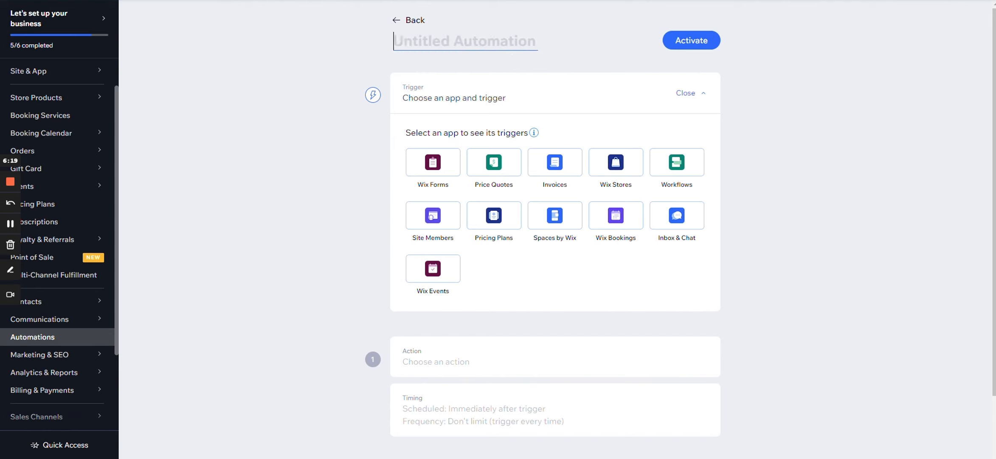
pyautogui.write('Vo')
pyautogui.press('BackSpace')
pyautogui.press('BackSpace')
pyautogui.write('Contact')
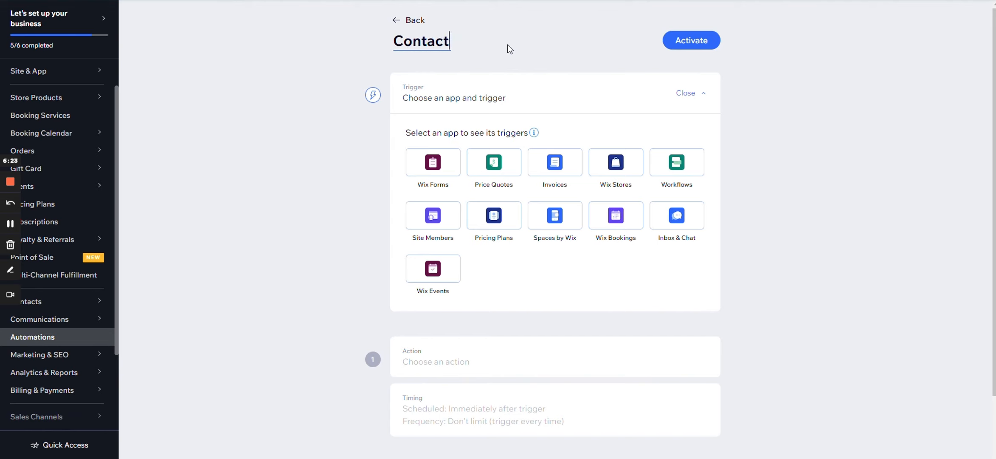
pyautogui.write(' (a')
pyautogui.press('BackSpace')
pyautogui.press('BackSpace')
pyautogui.write('Page (E')
pyautogui.press('BackSpace')
pyautogui.press('BackSpace')
pyautogui.press('BackSpace')
pyautogui.press('BackSpace')
pyautogui.press('BackSpace')
pyautogui.press('BackSpace')
pyautogui.press('BackSpace')
pyautogui.press('BackSpace')
pyautogui.press('BackSpace')
pyautogui.press('BackSpace')
pyautogui.press('BackSpace')
pyautogui.press('BackSpace')
pyautogui.press('BackSpace')
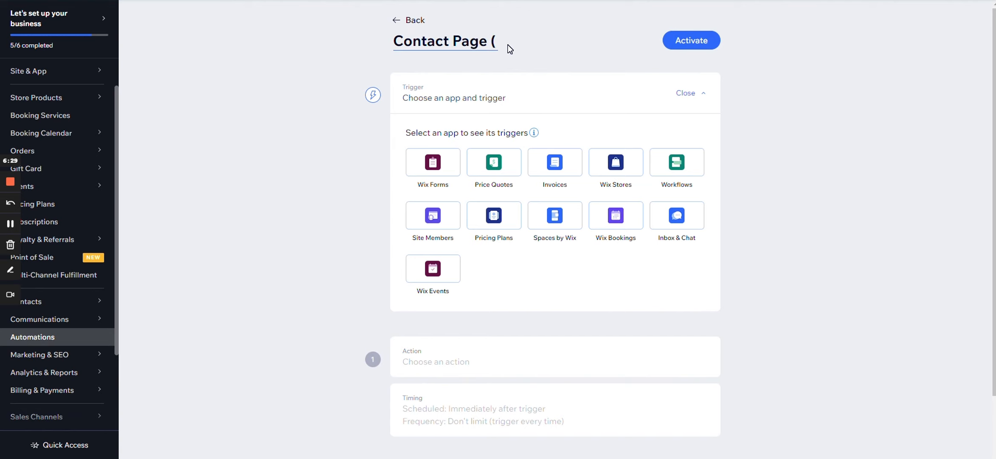
pyautogui.press('BackSpace')
pyautogui.press('BackSpace')
pyautogui.write('Email O')
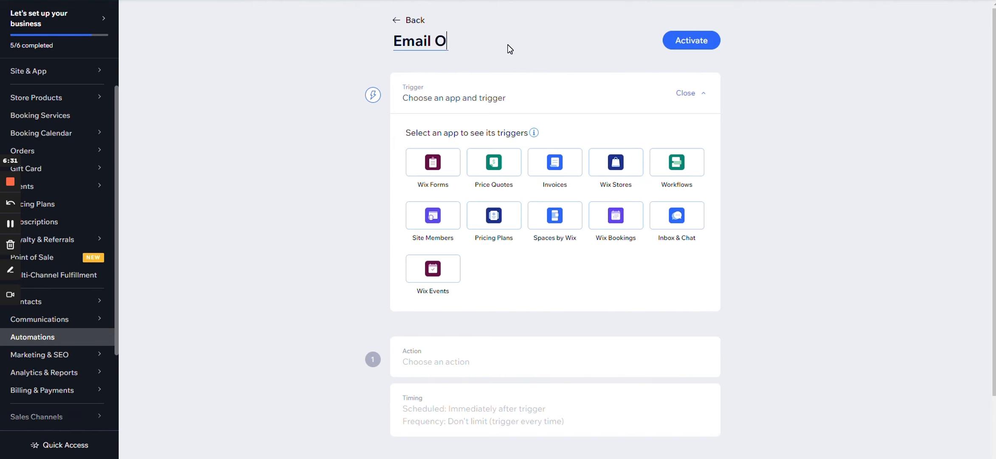
pyautogui.write('ptin -')
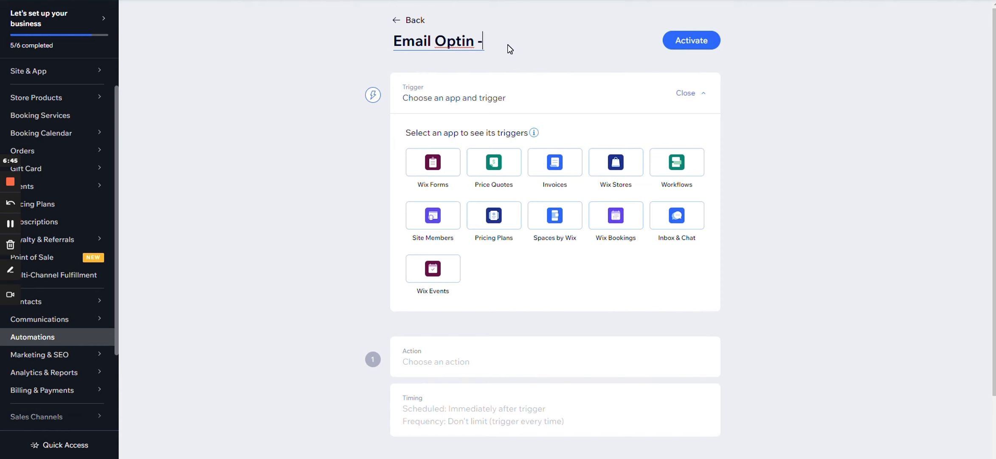
pyautogui.press('BackSpace')
pyautogui.press('BackSpace')
pyautogui.write('; No Call Schedui')
pyautogui.press('BackSpace')
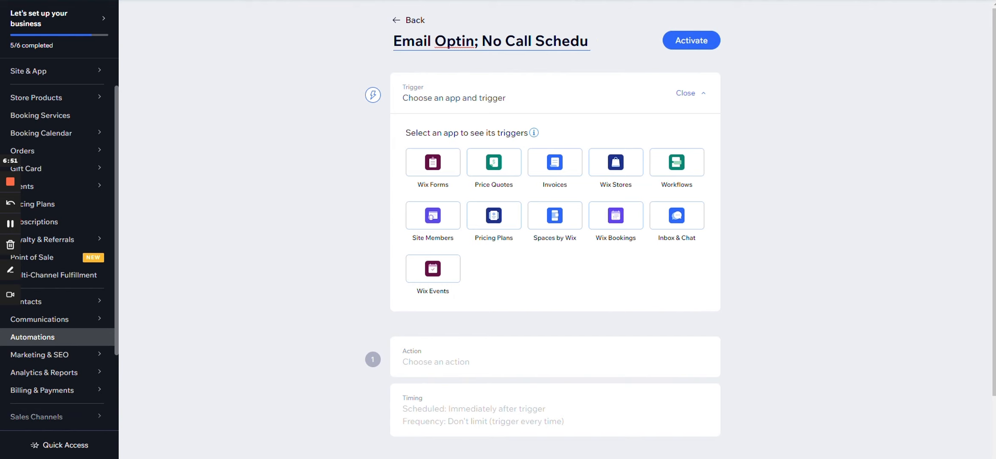
pyautogui.write('les')
pyautogui.press('BackSpace')
pyautogui.write('d')
# Set the Wix Forms 'Form submitted' trigger and open the Any/Specific form-scope choice
pyautogui.click(432, 166)
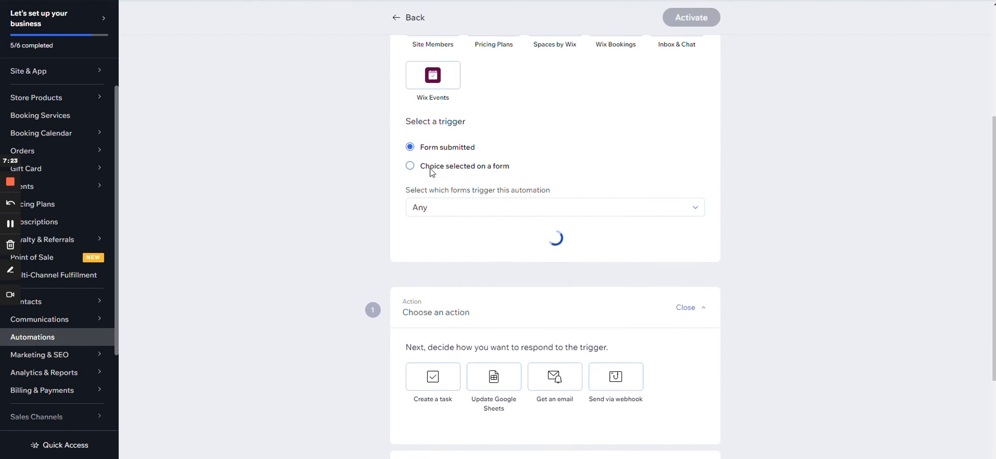
pyautogui.scroll(5, 433, 161)
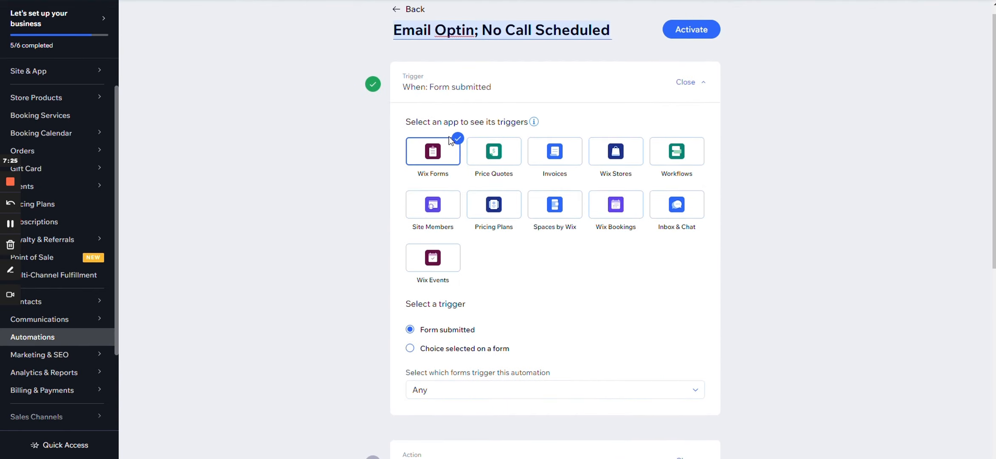
pyautogui.scroll(-5, 448, 208)
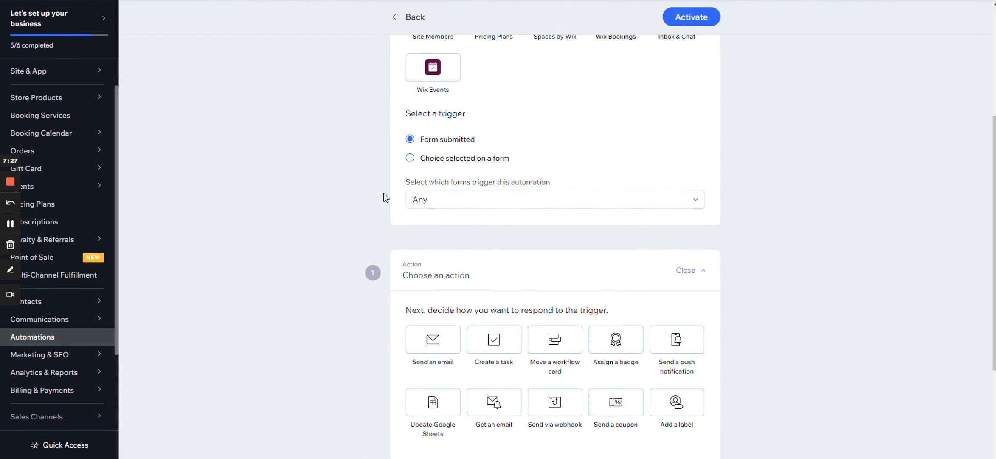
pyautogui.click(569, 202)
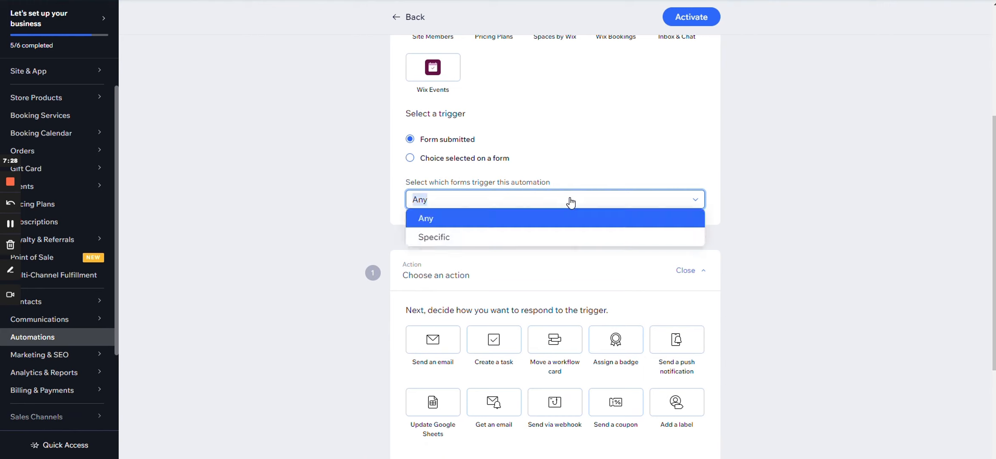
# Restrict the form trigger to the specific forms Contacts Form 2 2 and Custom Signup Form
pyautogui.click(505, 239)
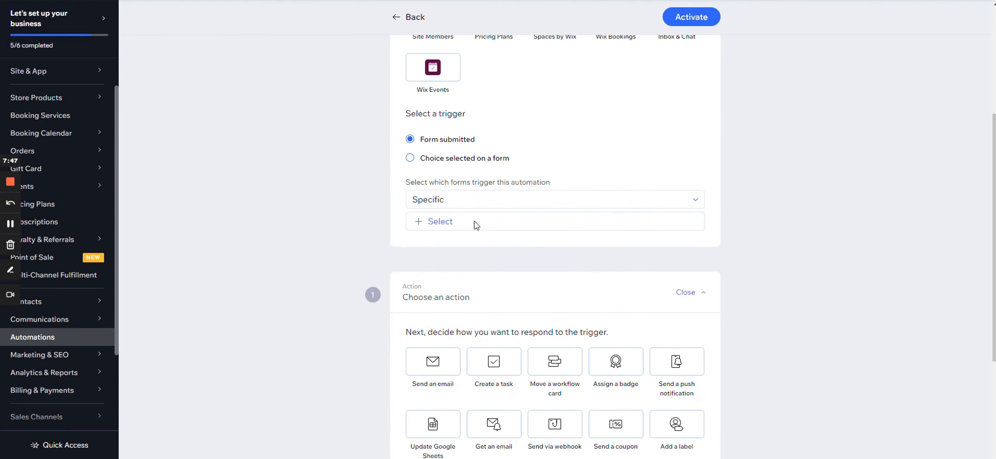
pyautogui.click(437, 221)
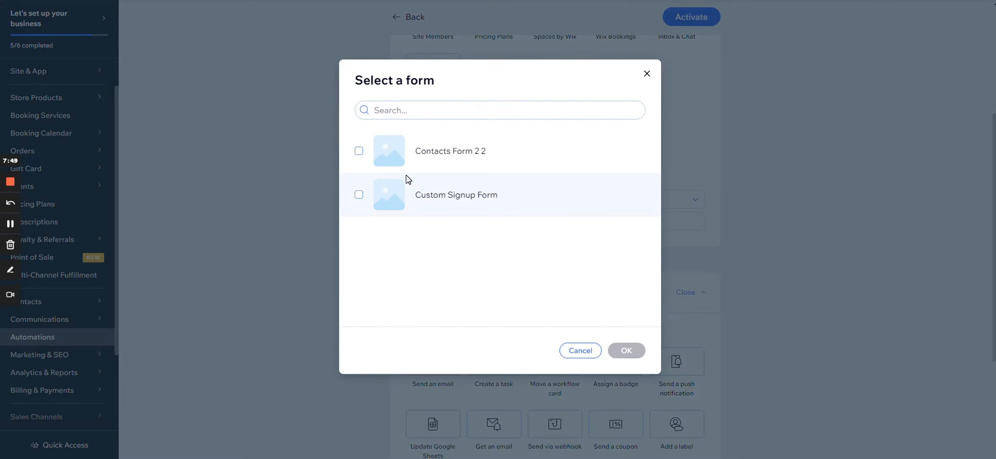
pyautogui.click(446, 166)
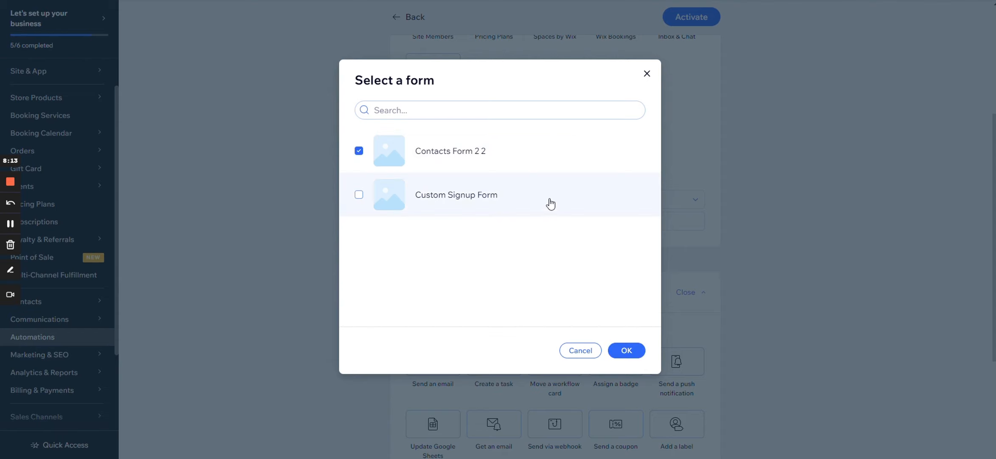
pyautogui.click(364, 194)
pyautogui.click(628, 351)
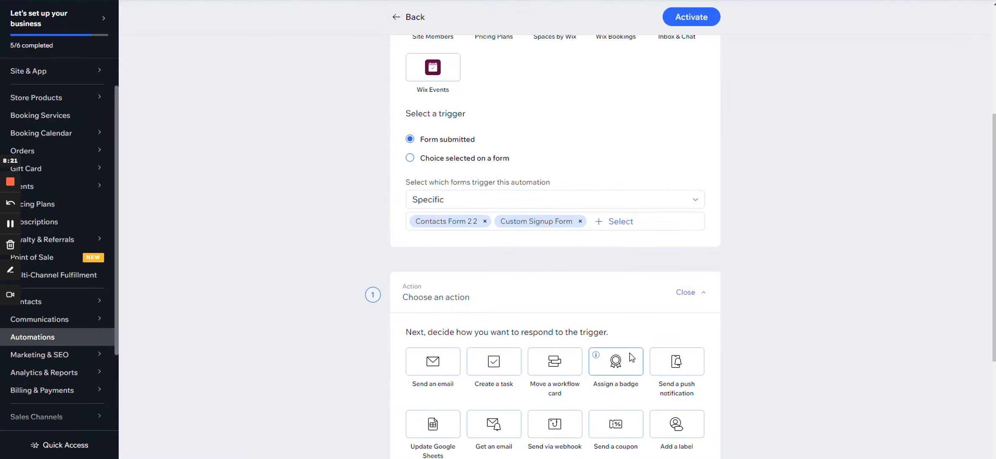
# Choose 'Move a workflow card' as the automation's action
pyautogui.scroll(-5, 718, 332)
pyautogui.scroll(9, 717, 332)
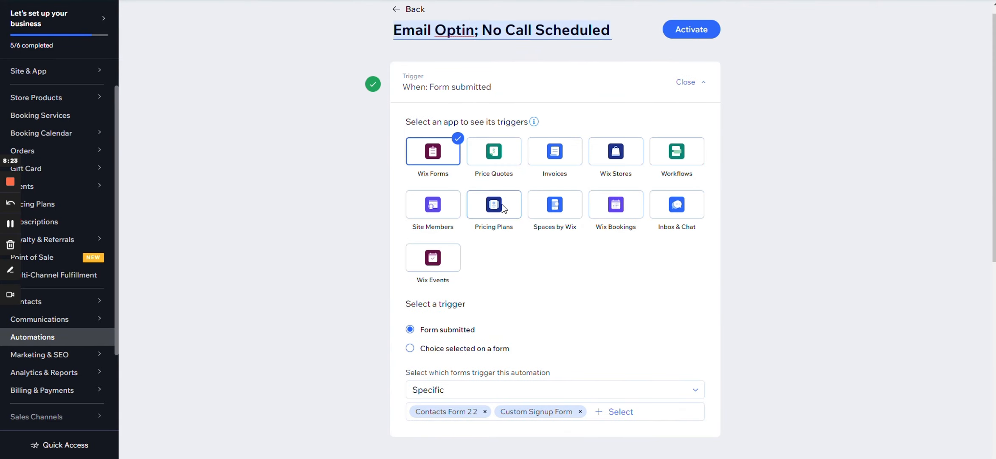
pyautogui.scroll(-5, 562, 164)
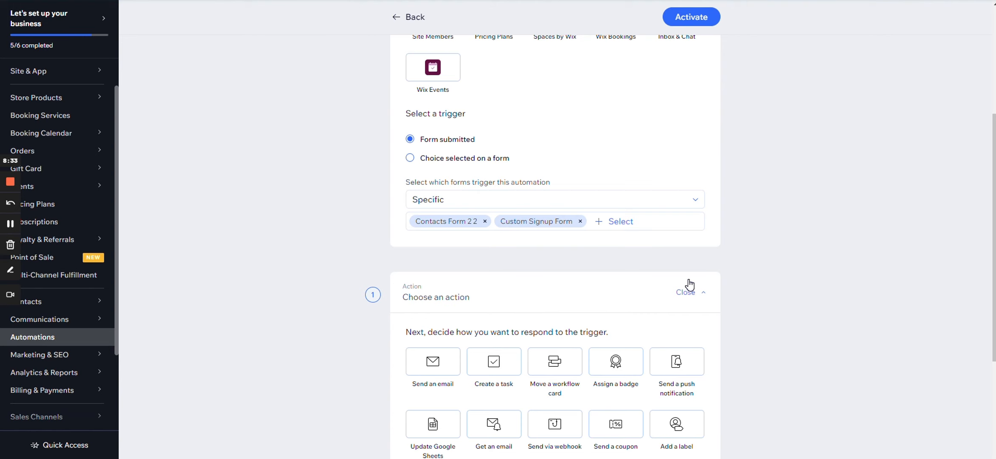
pyautogui.scroll(-5, 671, 281)
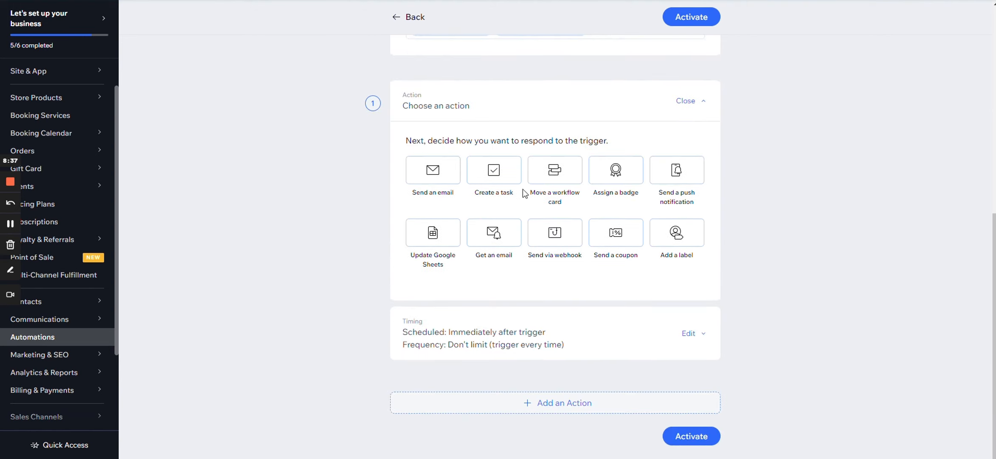
pyautogui.scroll(5, 537, 206)
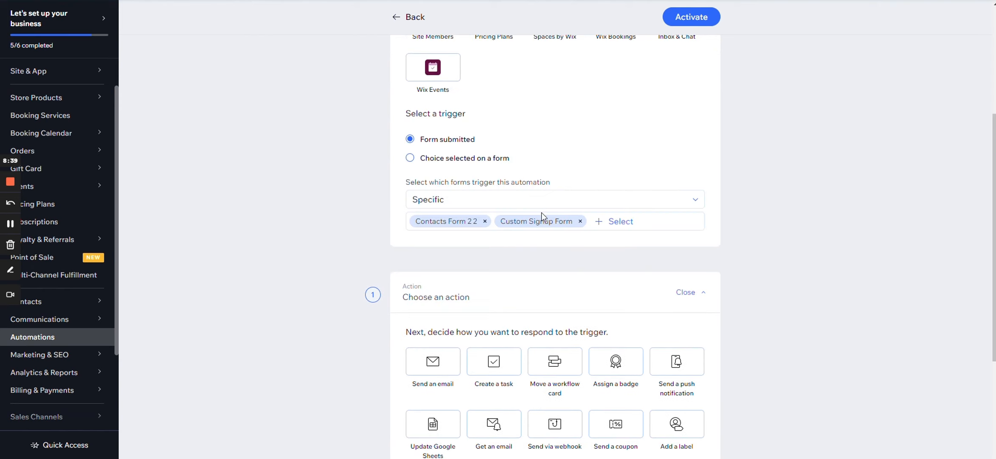
pyautogui.click(557, 353)
pyautogui.scroll(-3, 557, 374)
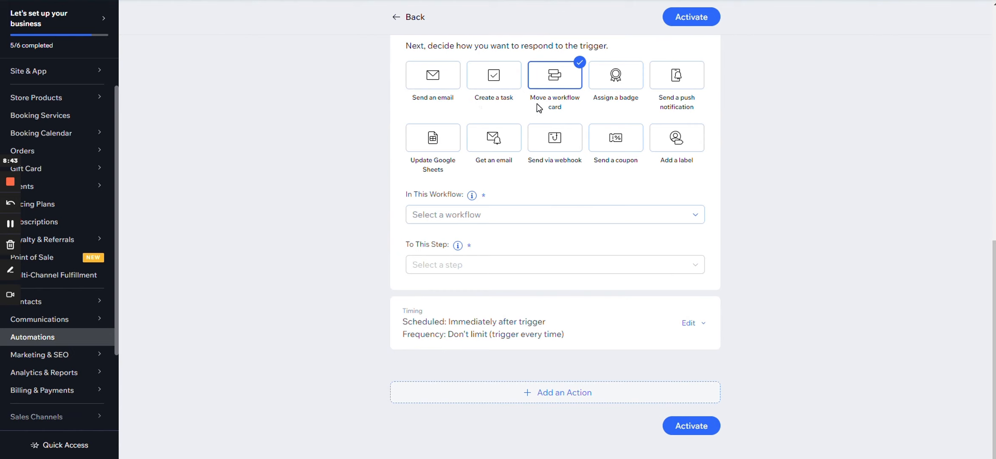
# Point the move action at CR Workflow with destination step Opted In - Not Scheduled
pyautogui.click(553, 217)
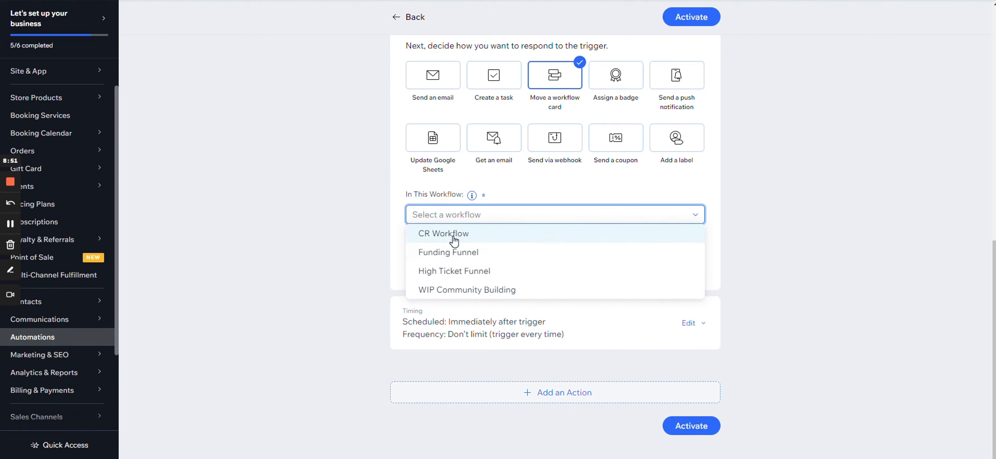
pyautogui.click(492, 242)
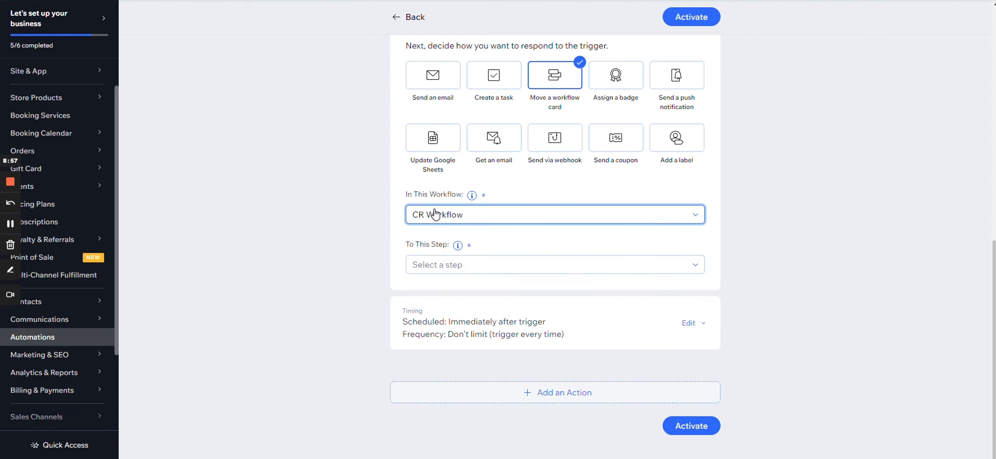
pyautogui.click(489, 266)
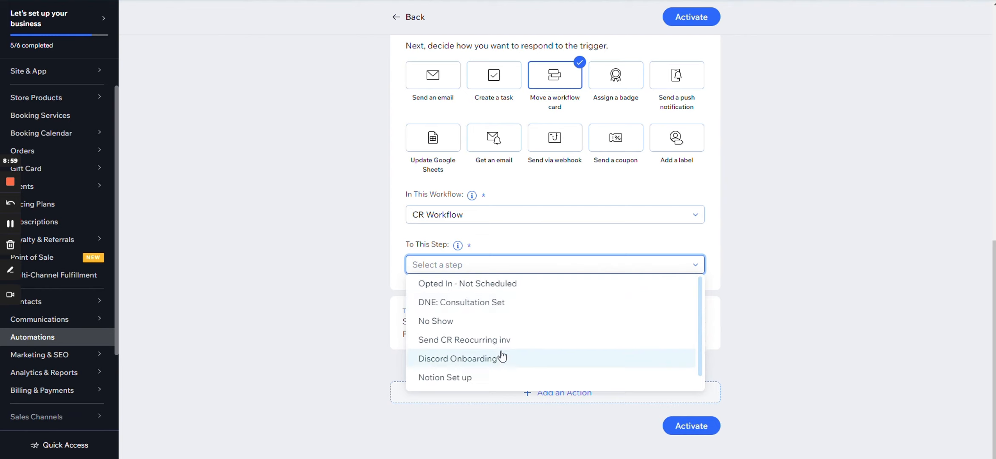
pyautogui.scroll(-1, 559, 360)
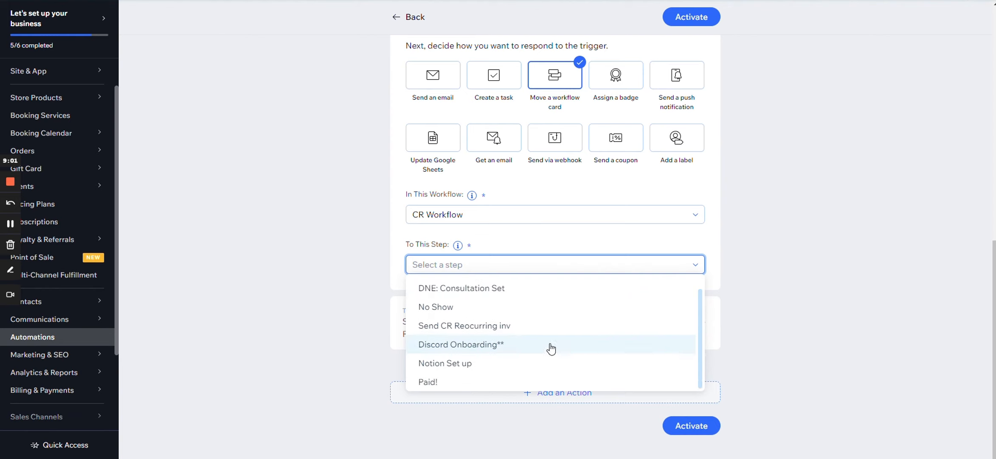
pyautogui.scroll(1, 552, 345)
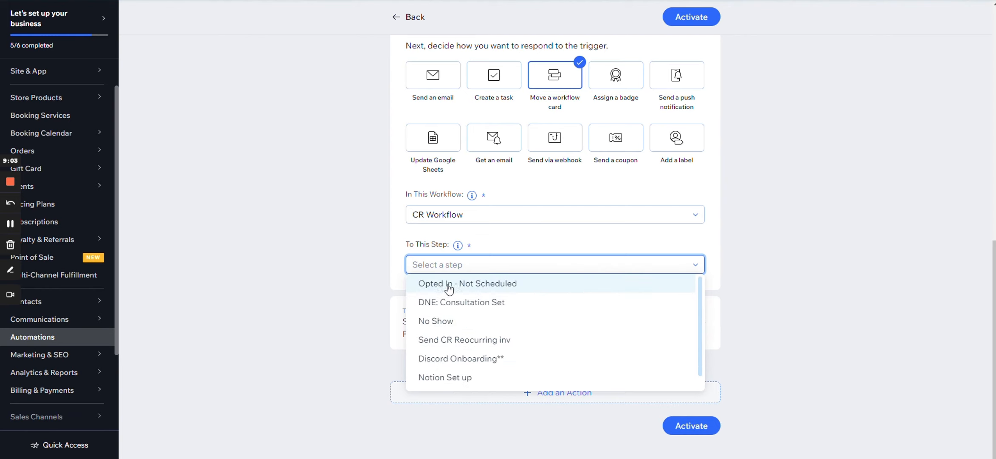
pyautogui.click(490, 288)
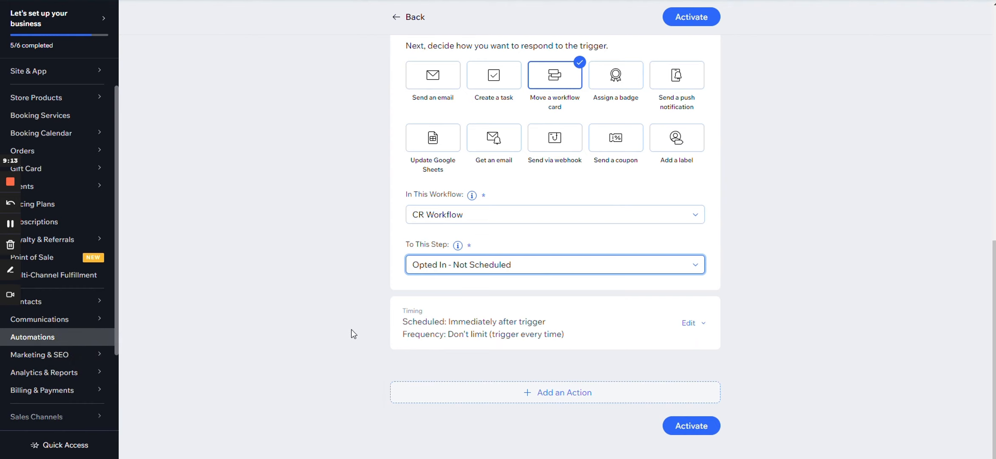
# Review the form-submitted trigger and move-card action, then activate Email Optin; No Call Scheduled
pyautogui.scroll(15, 519, 372)
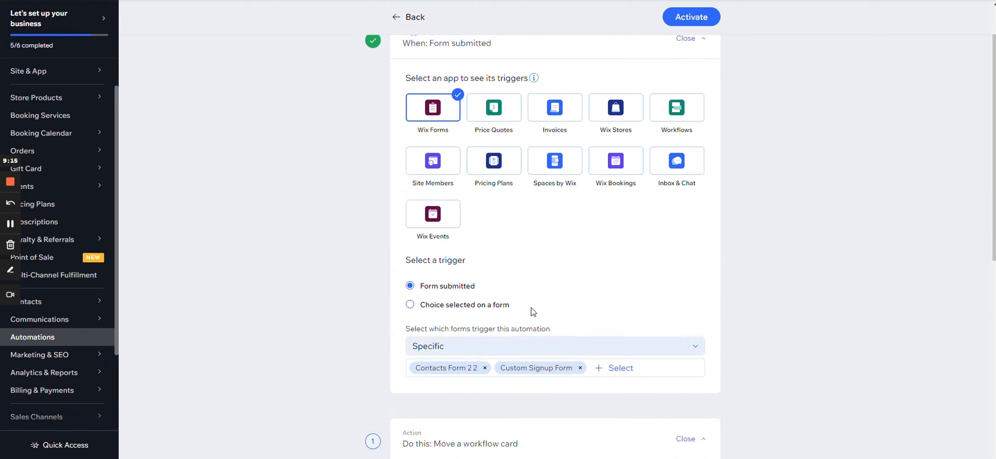
pyautogui.scroll(-12, 424, 145)
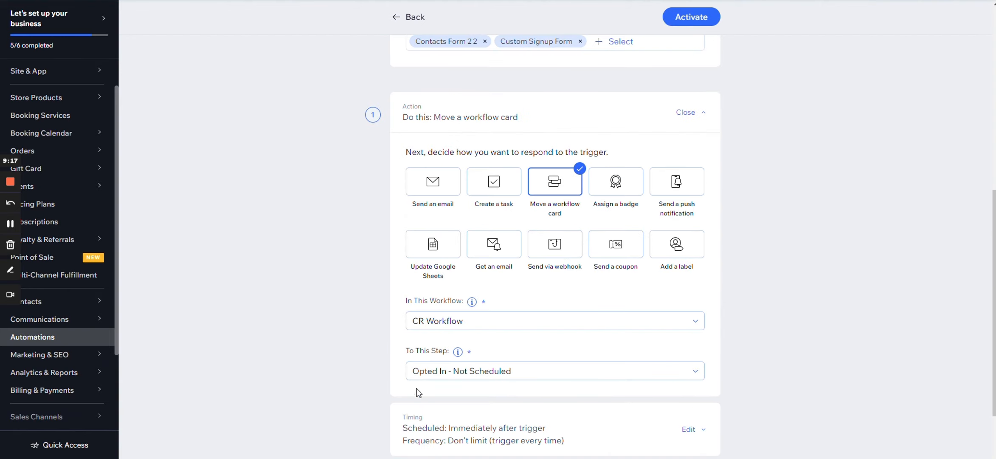
pyautogui.scroll(-3, 738, 332)
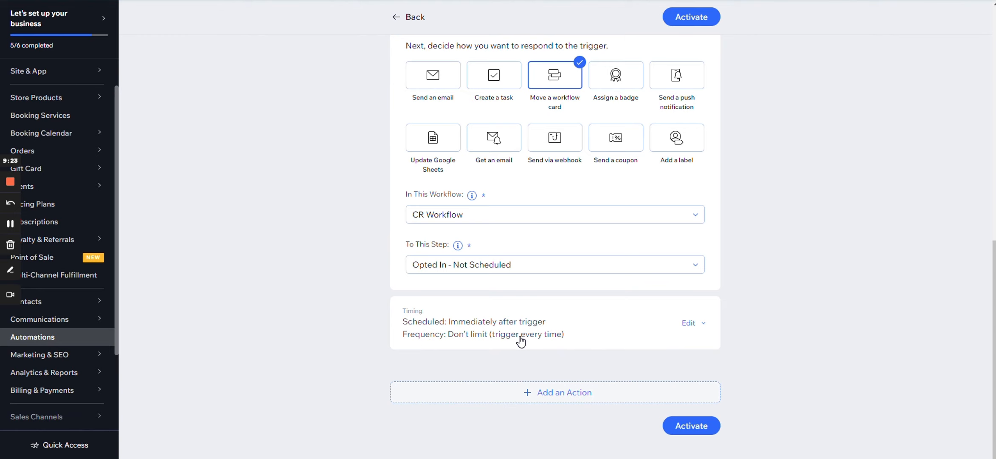
pyautogui.scroll(10, 526, 321)
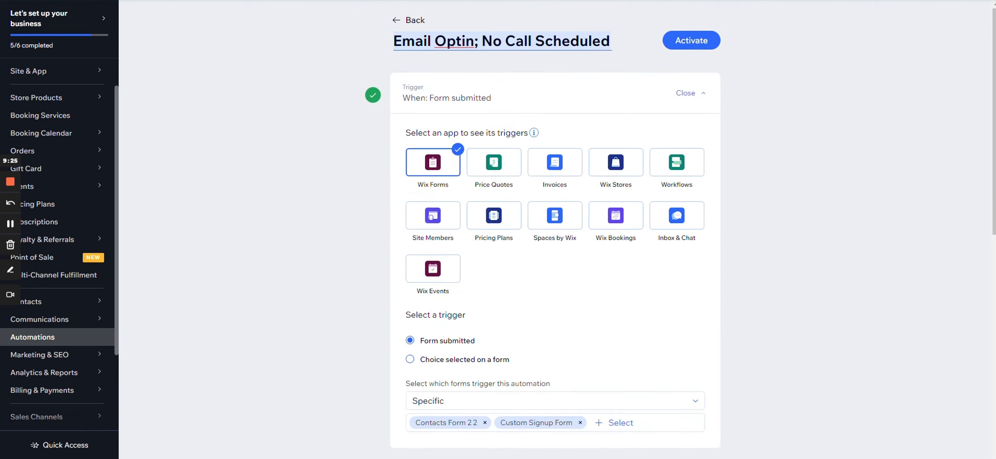
pyautogui.scroll(-10, 552, 123)
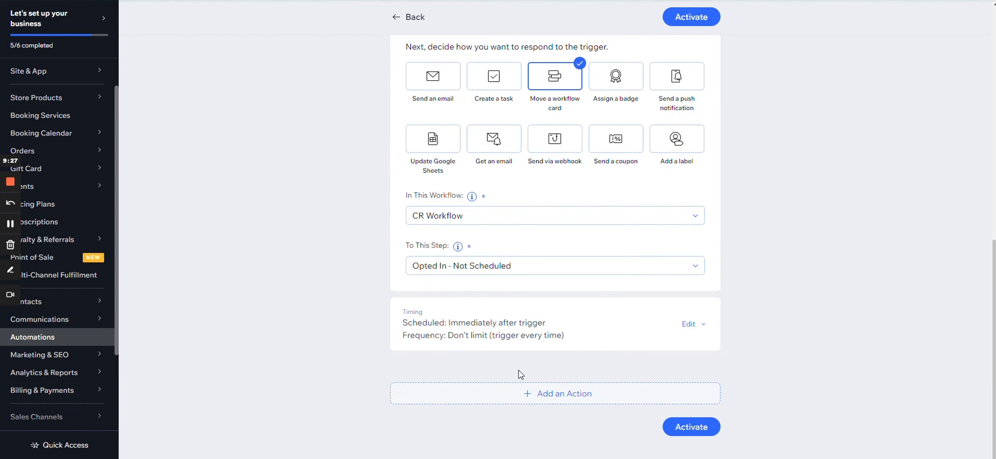
pyautogui.scroll(10, 514, 370)
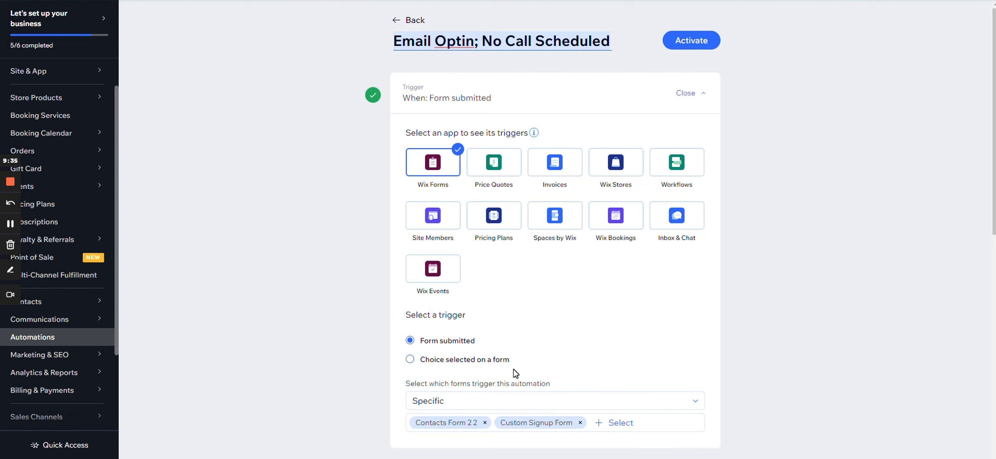
pyautogui.click(677, 45)
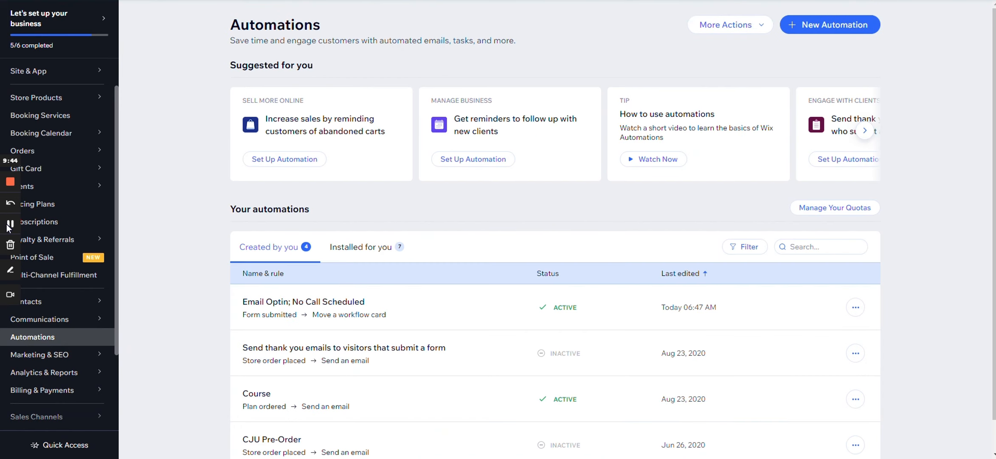
# Open the Email Optin; No Call Scheduled summary panel from the Automations list
pyautogui.moveTo(783, 398)
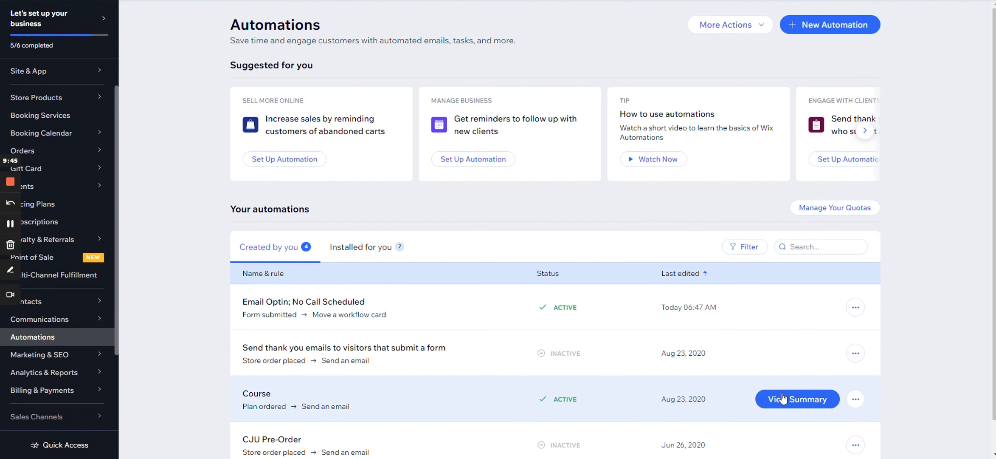
pyautogui.scroll(-2, 675, 136)
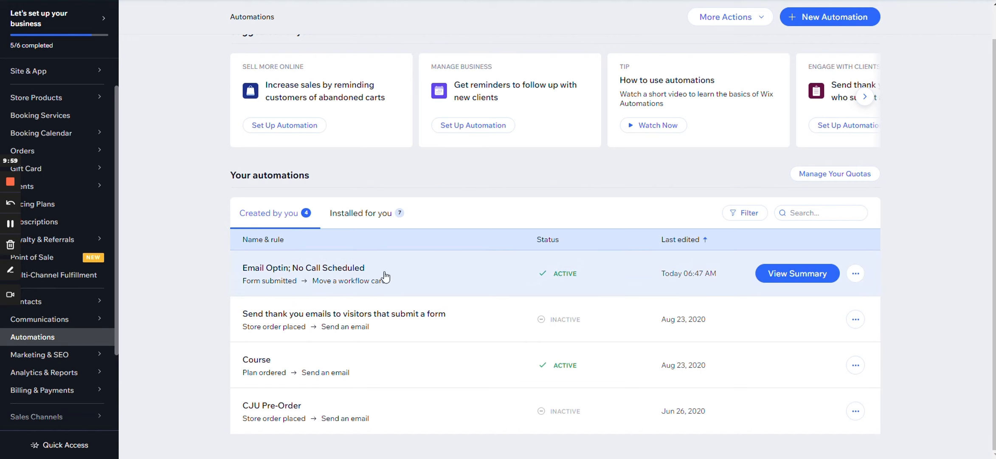
pyautogui.click(775, 280)
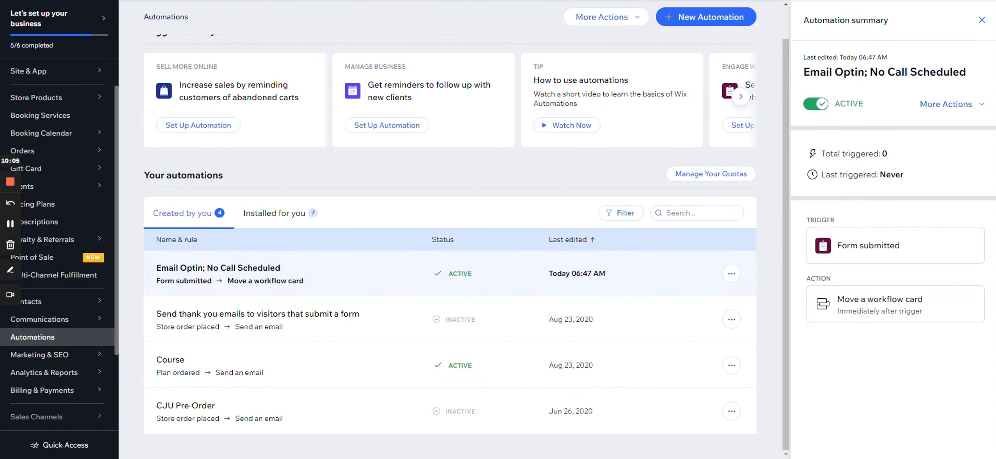
# Check More Actions without choosing anything, then reopen the Form submitted trigger in the editor
pyautogui.click(965, 107)
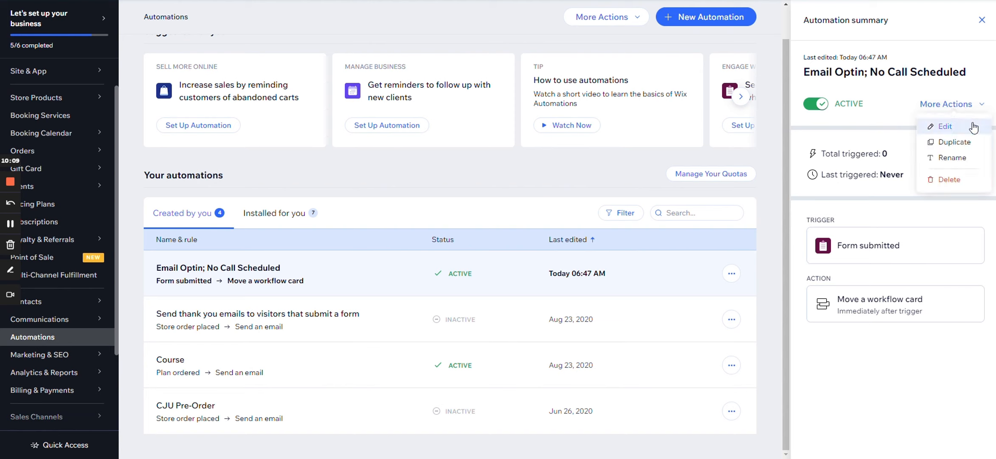
pyautogui.click(830, 165)
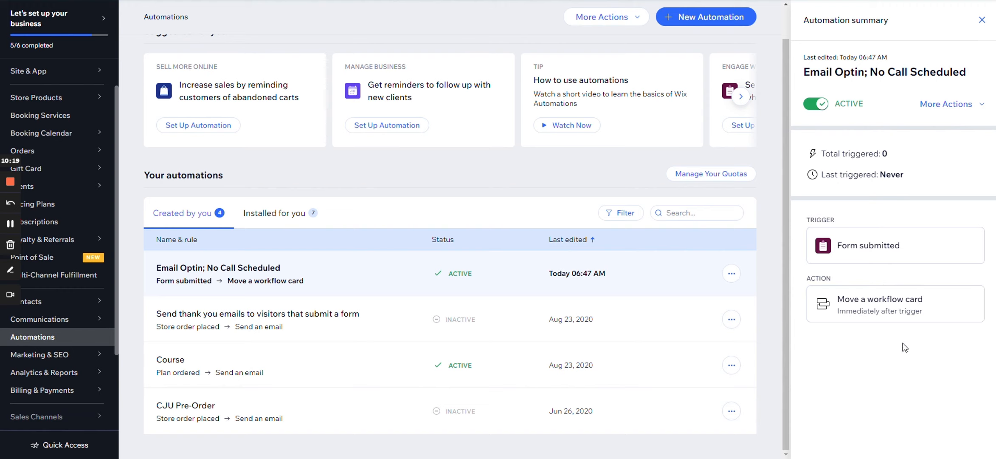
pyautogui.click(943, 246)
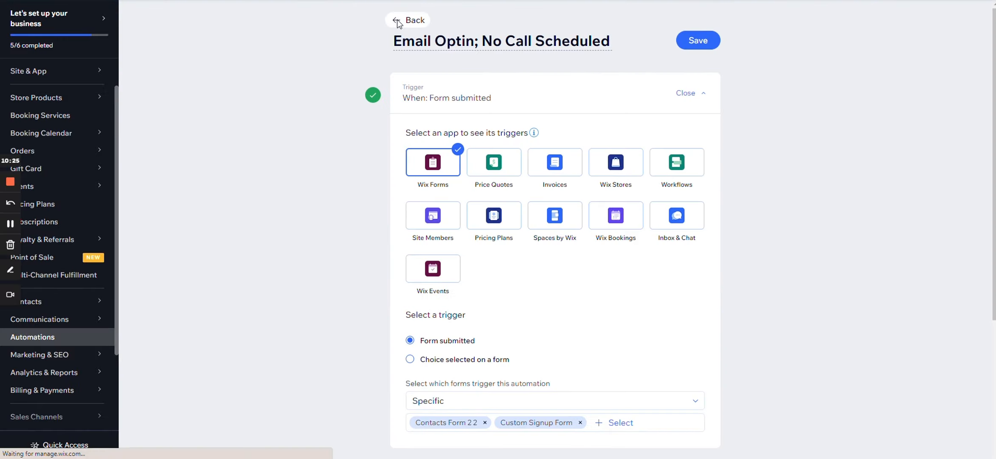
# Return to the Automations list and show the Email Optin row's ⋯ actions menu
pyautogui.click(418, 20)
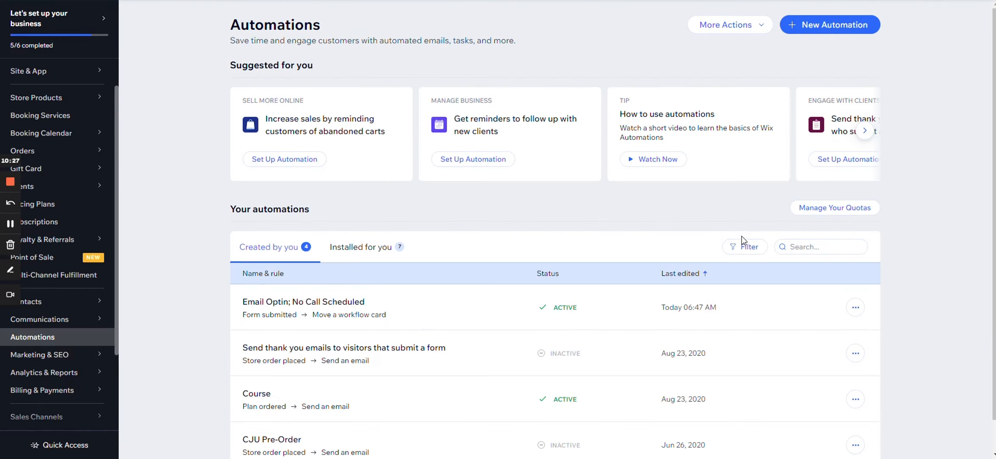
pyautogui.scroll(-1, 747, 234)
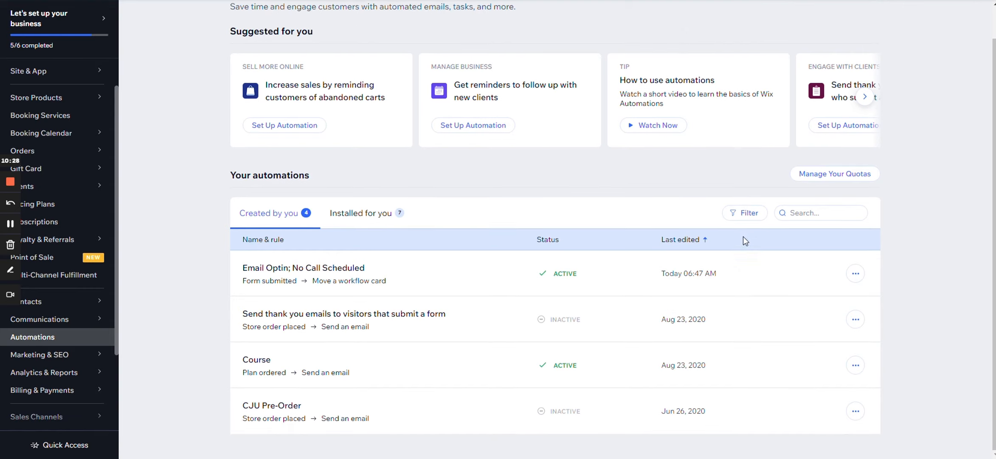
pyautogui.click(856, 276)
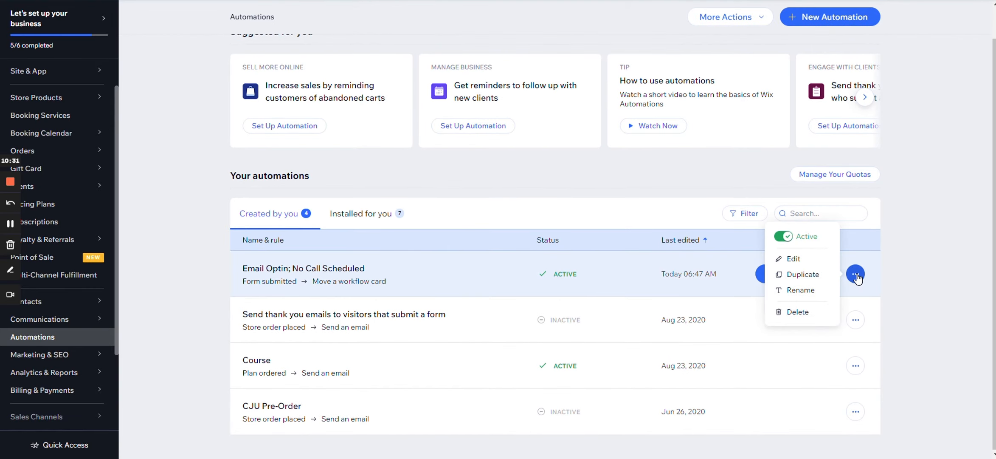